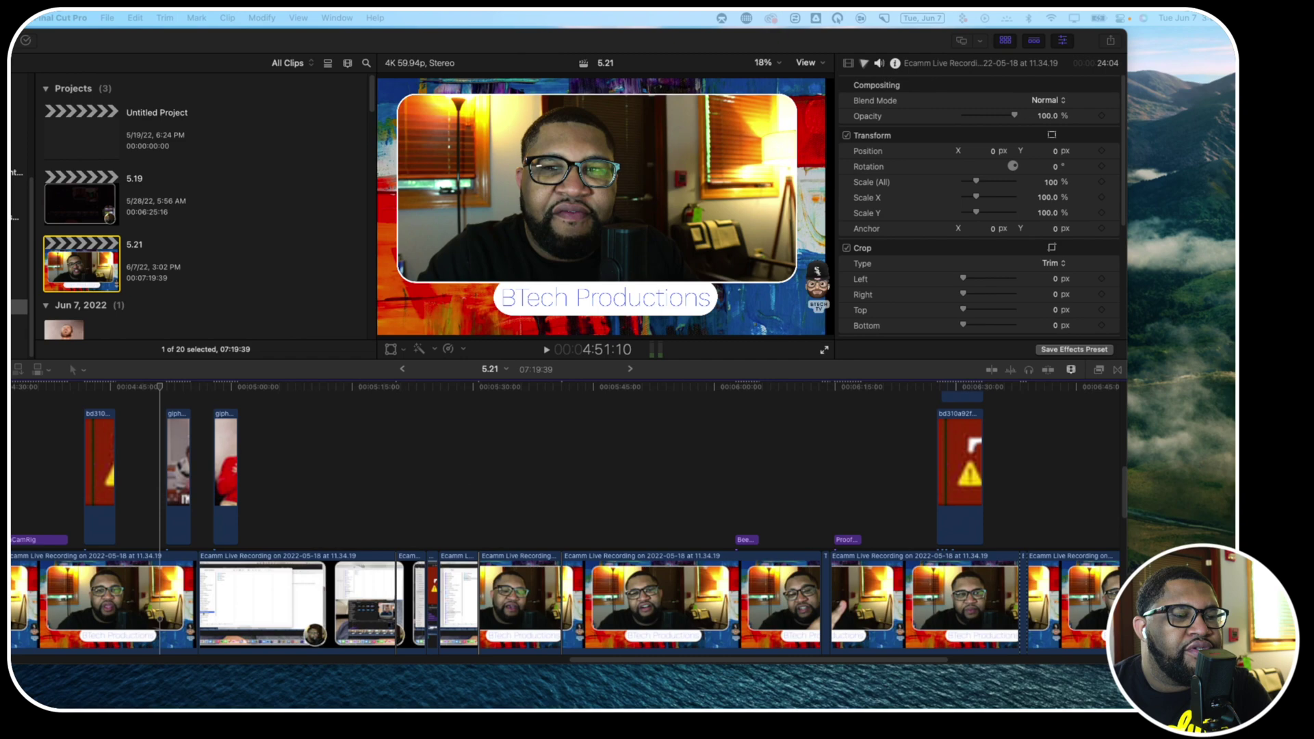
Step: Bring up the browser and open giphy.com in a new tab
{"action": "mouse_move", "coordinate": [568, 688]}
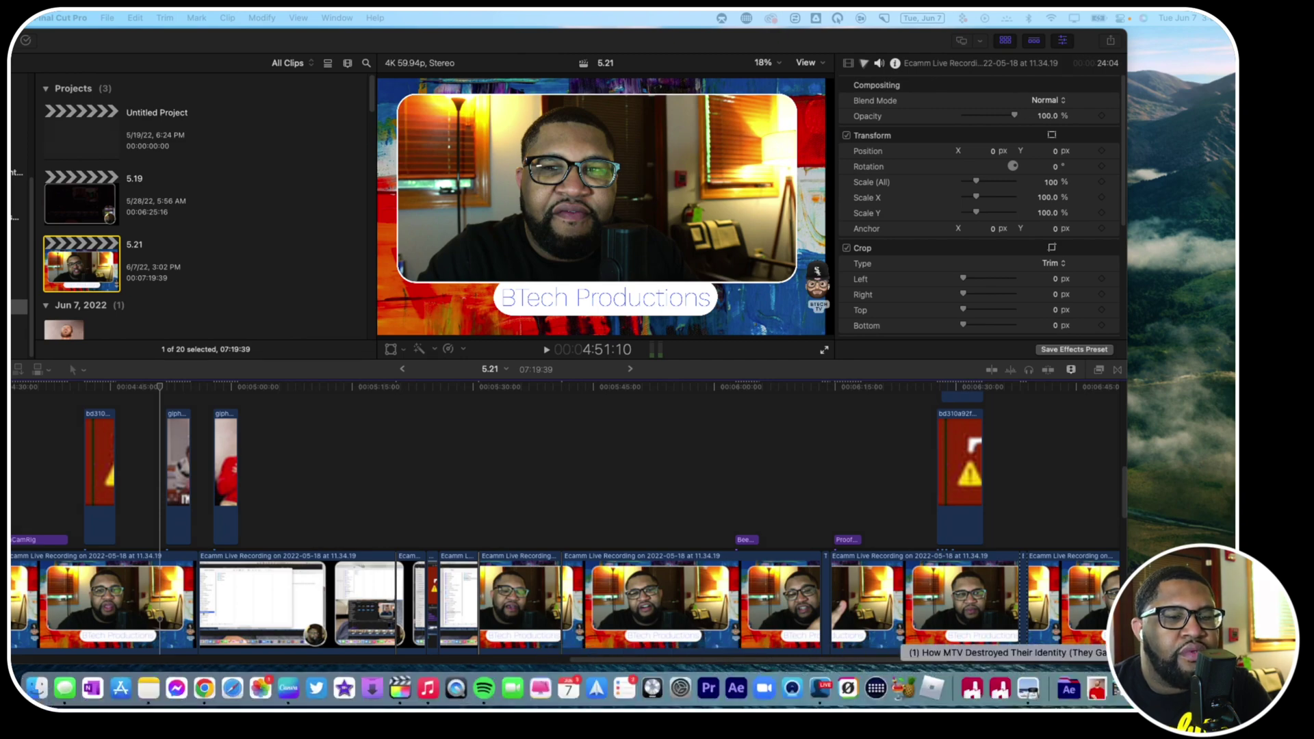
{"action": "left_click", "coordinate": [1028, 688]}
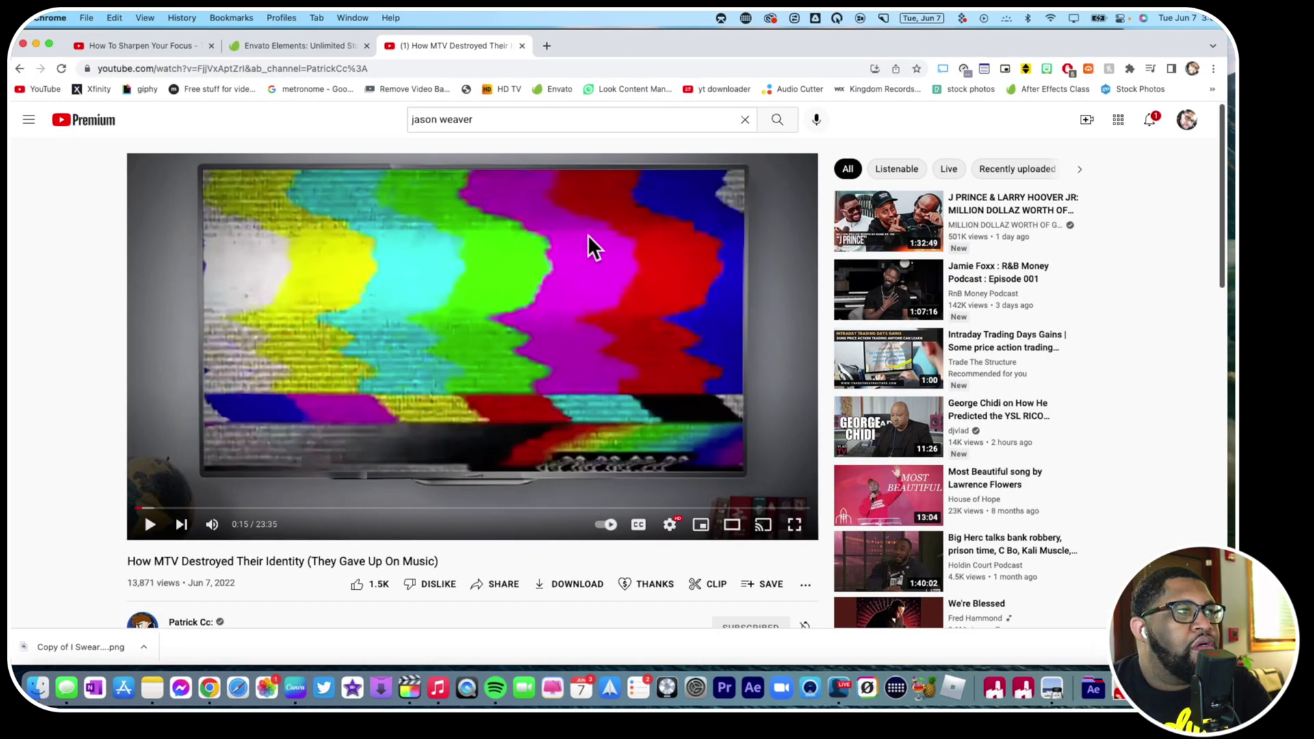
{"action": "left_click", "coordinate": [541, 43]}
{"action": "type", "text": "giphy"}
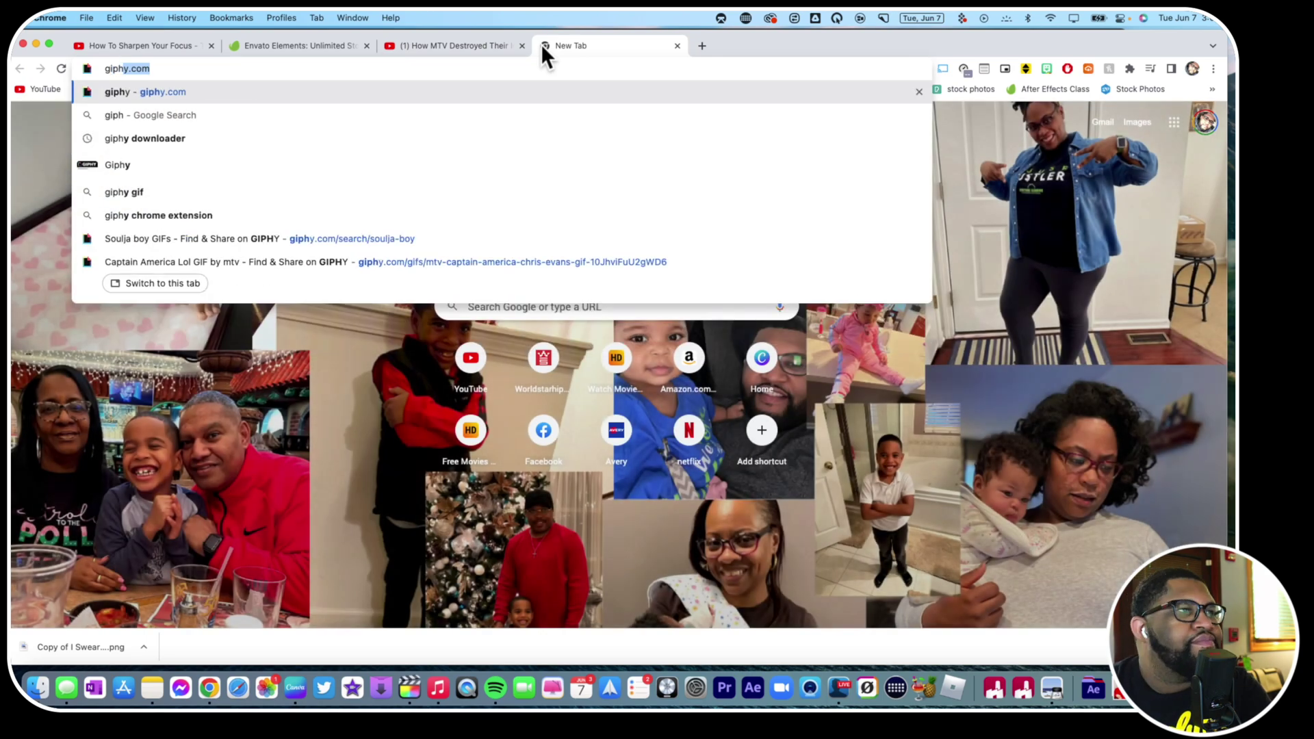
{"action": "key", "text": "Return"}
{"action": "left_click", "coordinate": [449, 46]}
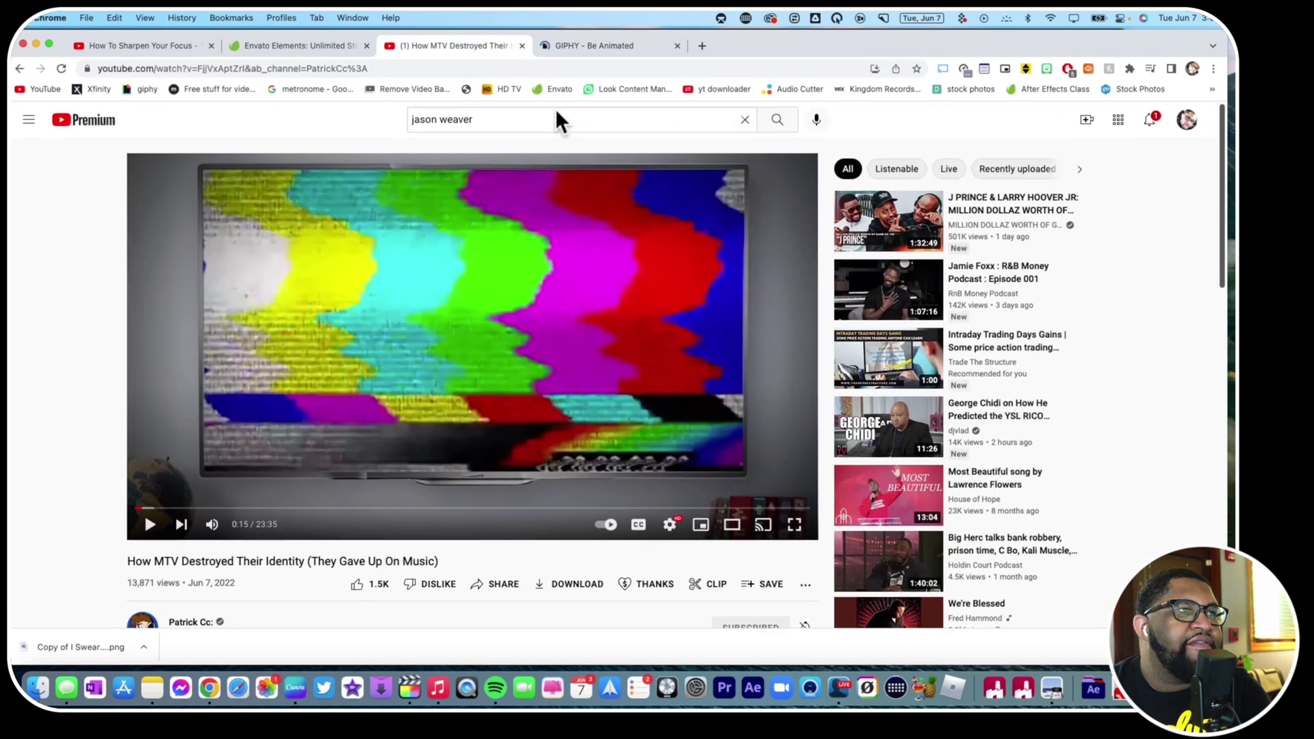
{"action": "left_click", "coordinate": [569, 45]}
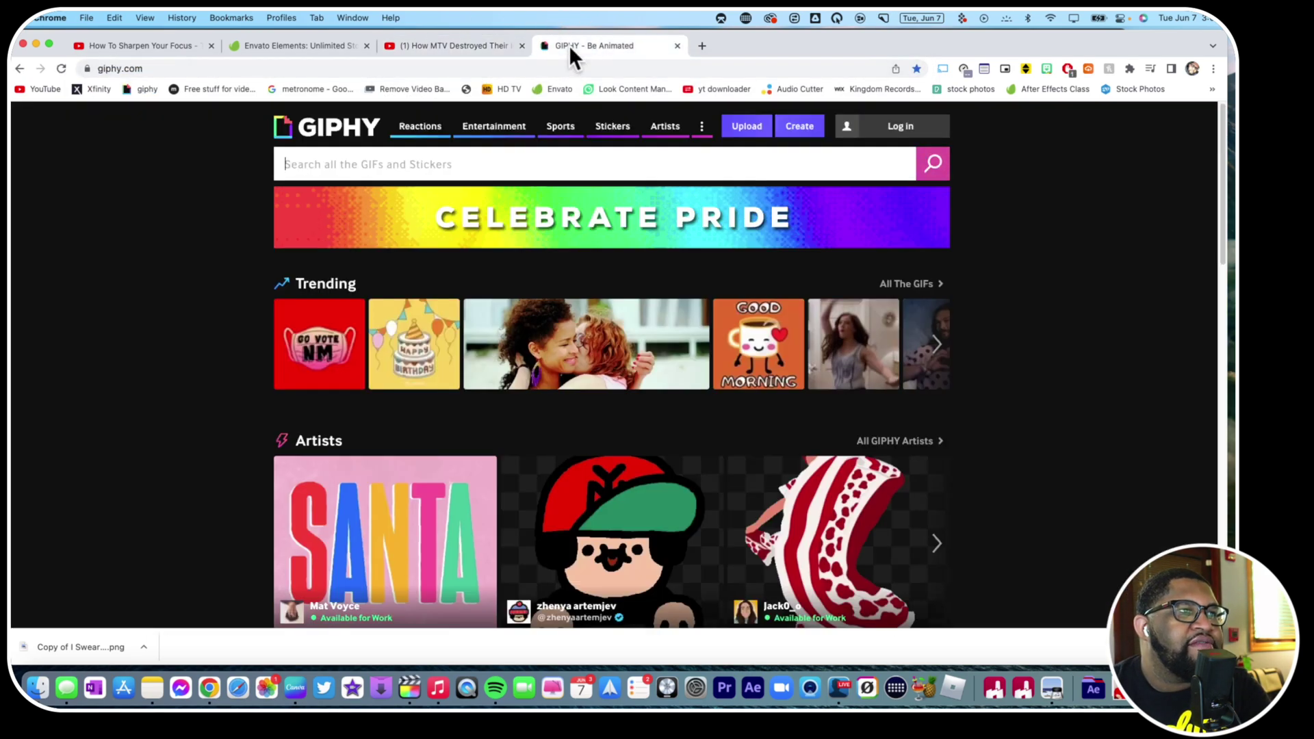
Step: Search GIPHY for 'laughing' and open the Cracking Up Lol GIF by NBA On TNT
{"action": "scroll", "coordinate": [168, 338], "scroll_direction": "down", "scroll_amount": 15}
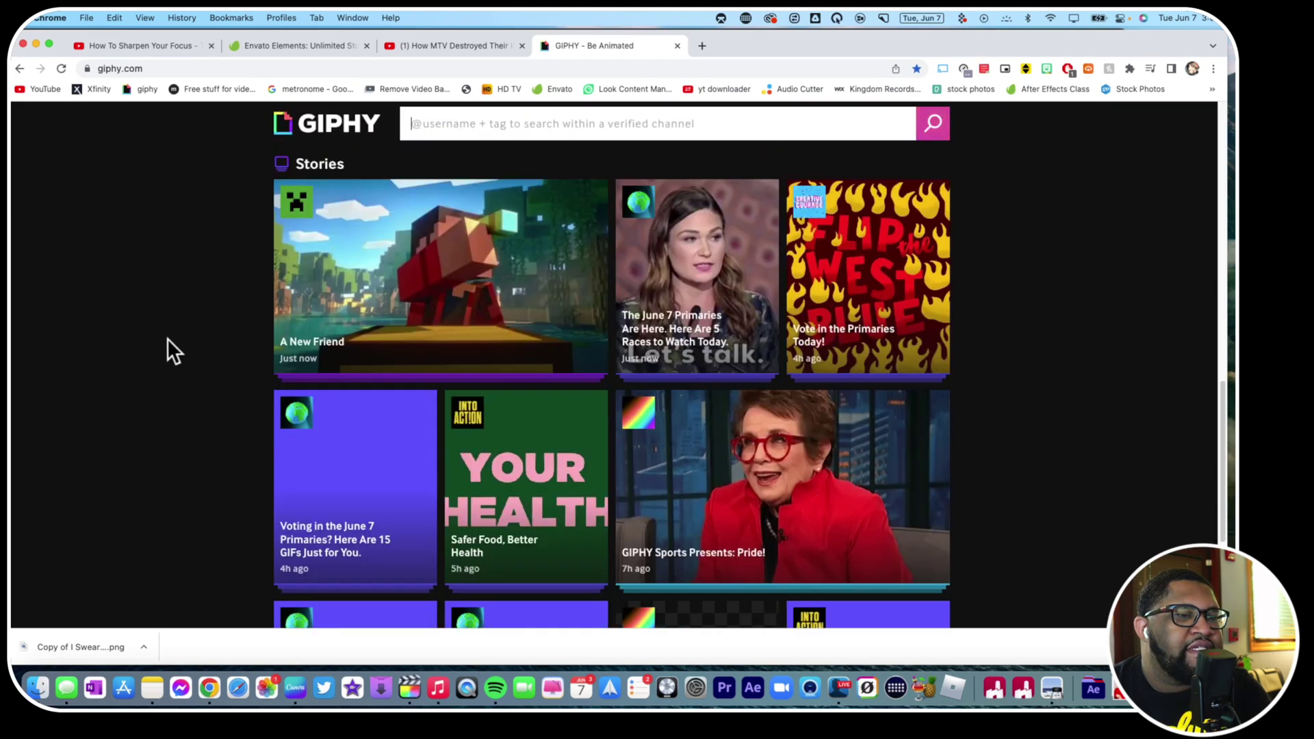
{"action": "scroll", "coordinate": [167, 338], "scroll_direction": "down", "scroll_amount": 10}
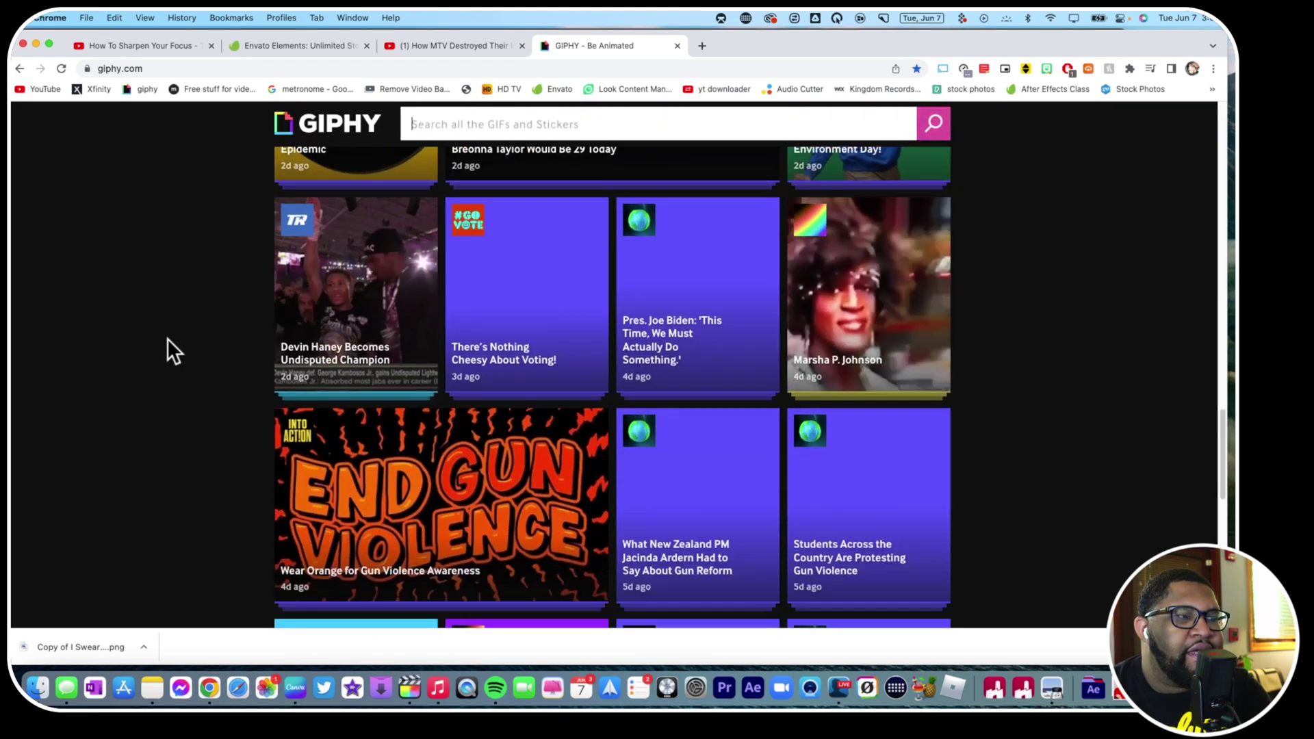
{"action": "scroll", "coordinate": [167, 336], "scroll_direction": "down", "scroll_amount": 2}
{"action": "scroll", "coordinate": [167, 336], "scroll_direction": "up", "scroll_amount": 20}
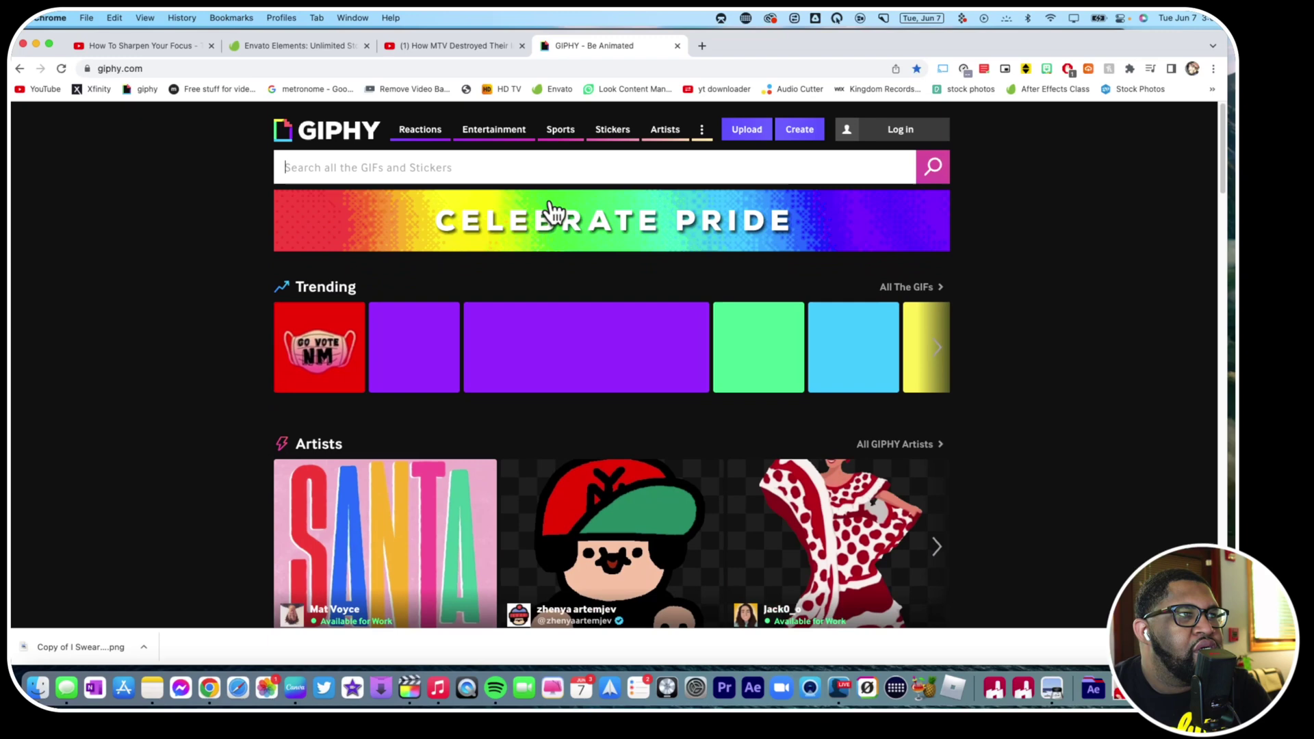
{"action": "left_click", "coordinate": [457, 164]}
{"action": "type", "text": "laughing"}
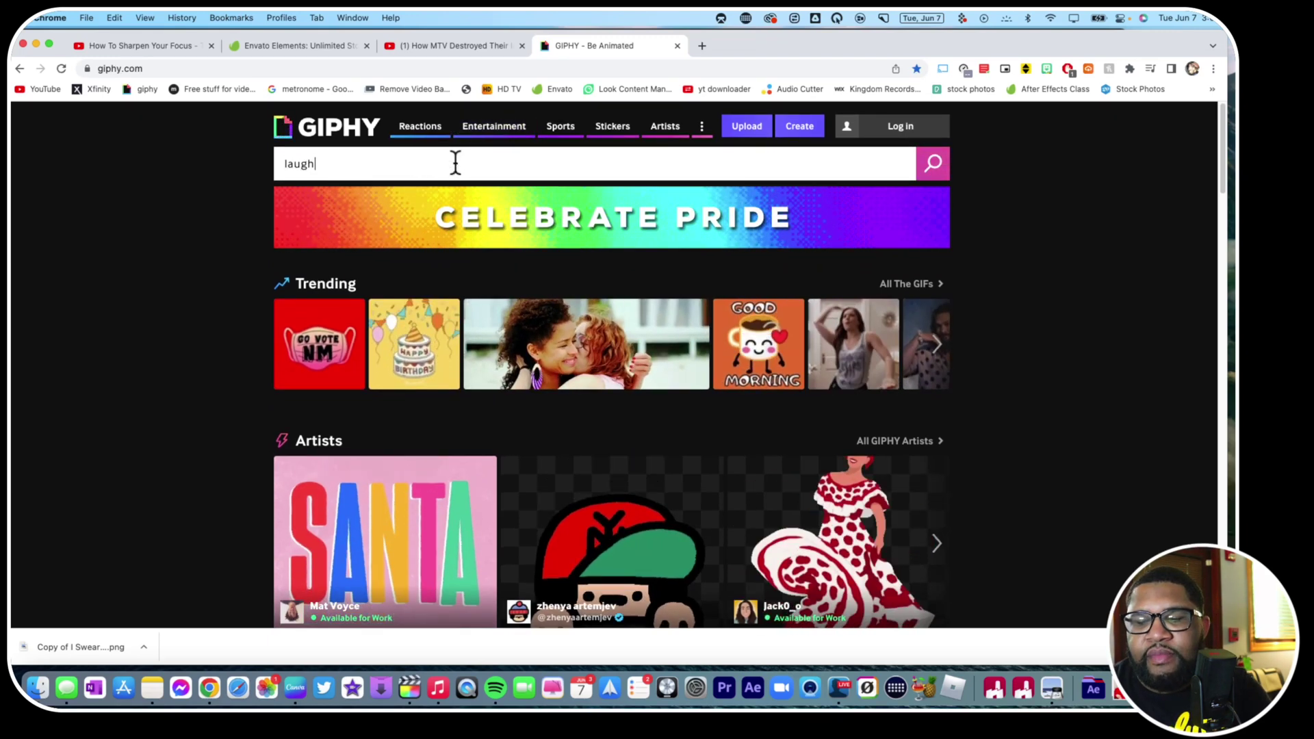
{"action": "key", "text": "Return"}
{"action": "scroll", "coordinate": [233, 393], "scroll_direction": "down", "scroll_amount": 8}
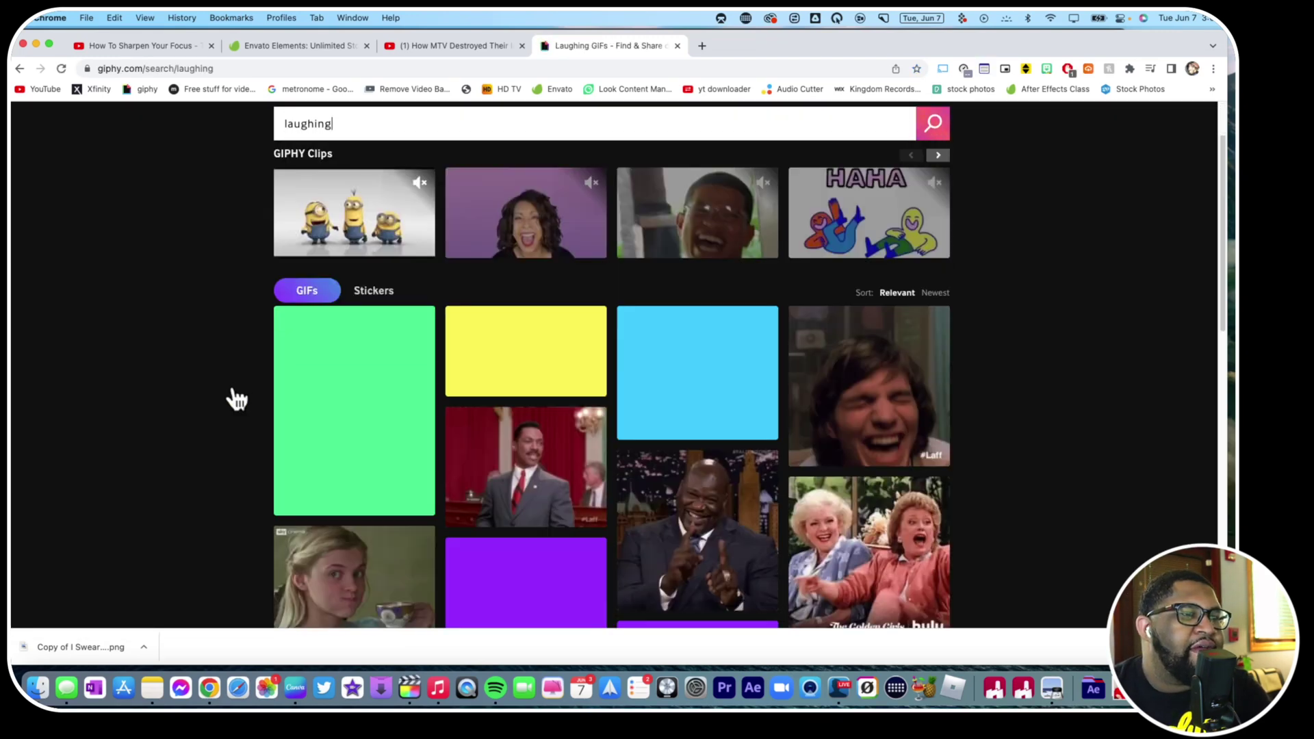
{"action": "left_click", "coordinate": [526, 335]}
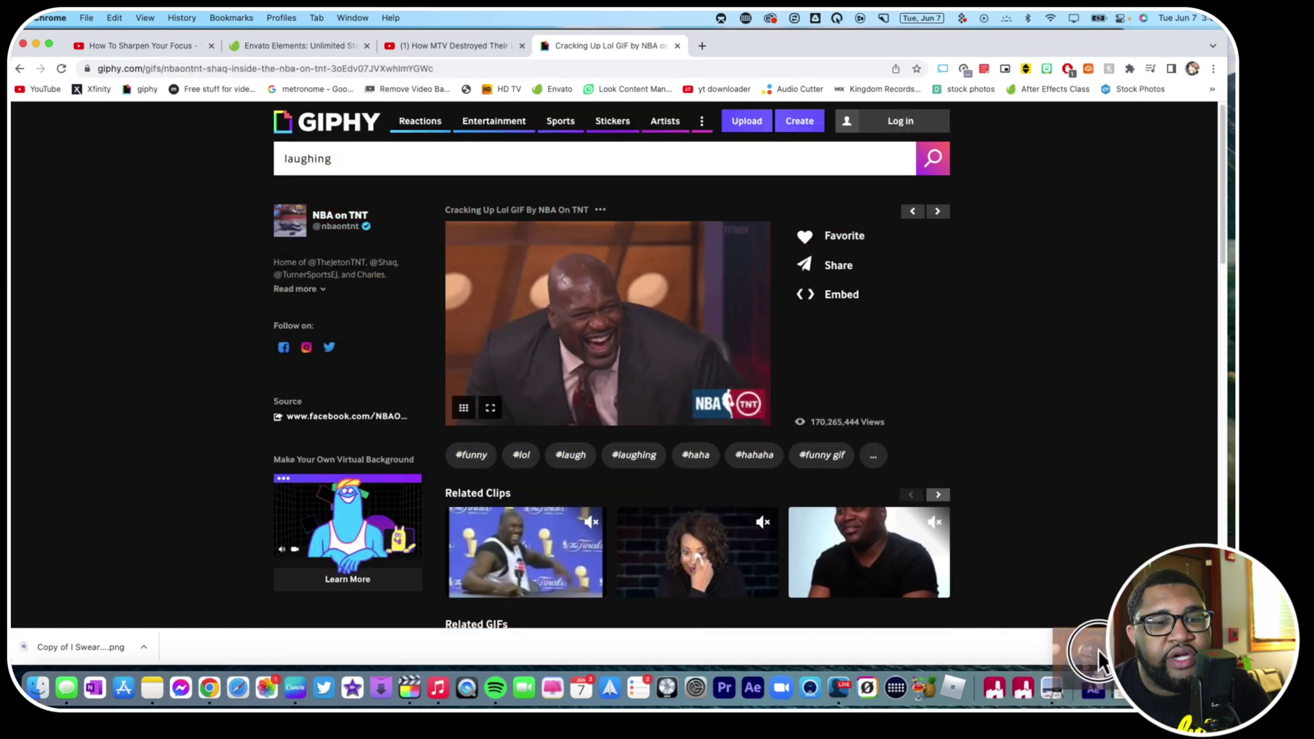
Step: Drag the downloaded giphy-23 GIF from Downloads into the timeline above the main clip
{"action": "left_click", "coordinate": [1091, 689]}
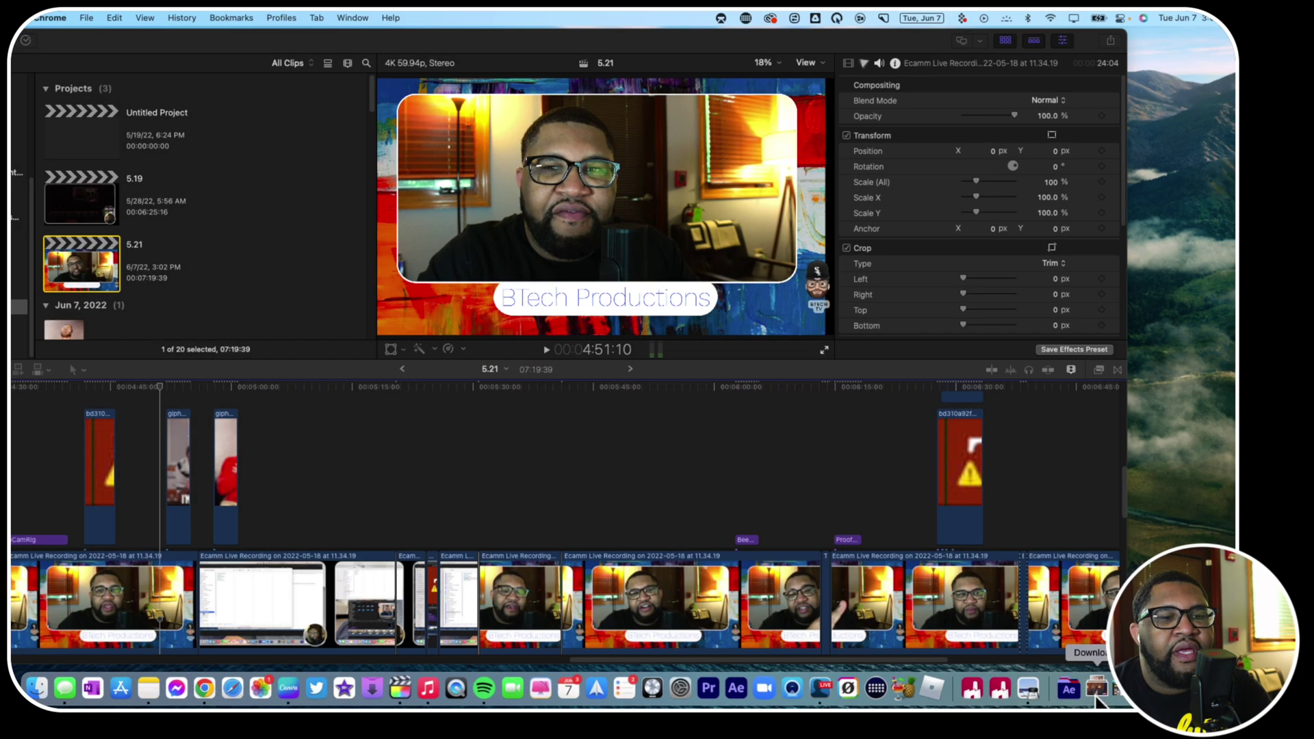
{"action": "left_click", "coordinate": [1091, 689]}
{"action": "left_click_drag", "start_coordinate": [489, 181], "coordinate": [281, 459]}
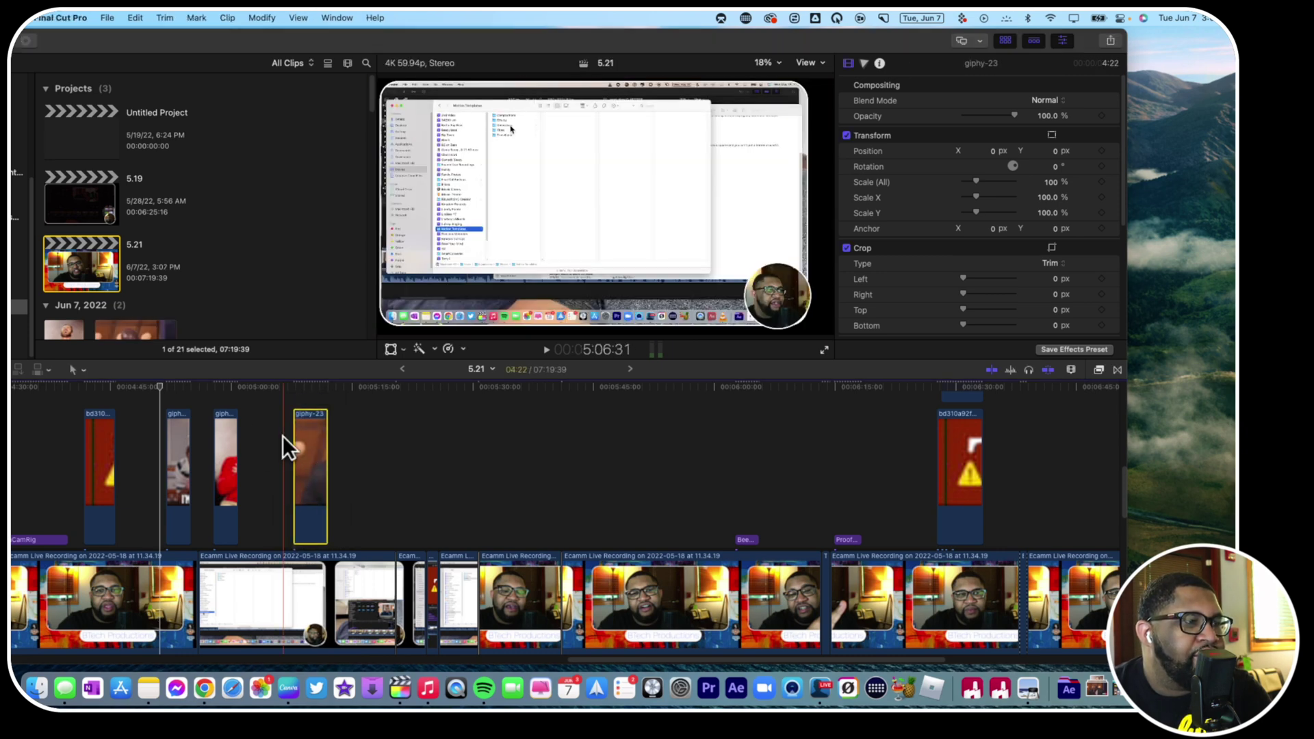
Step: Play the timeline to preview the added laughing GIF
{"action": "key", "text": "space"}
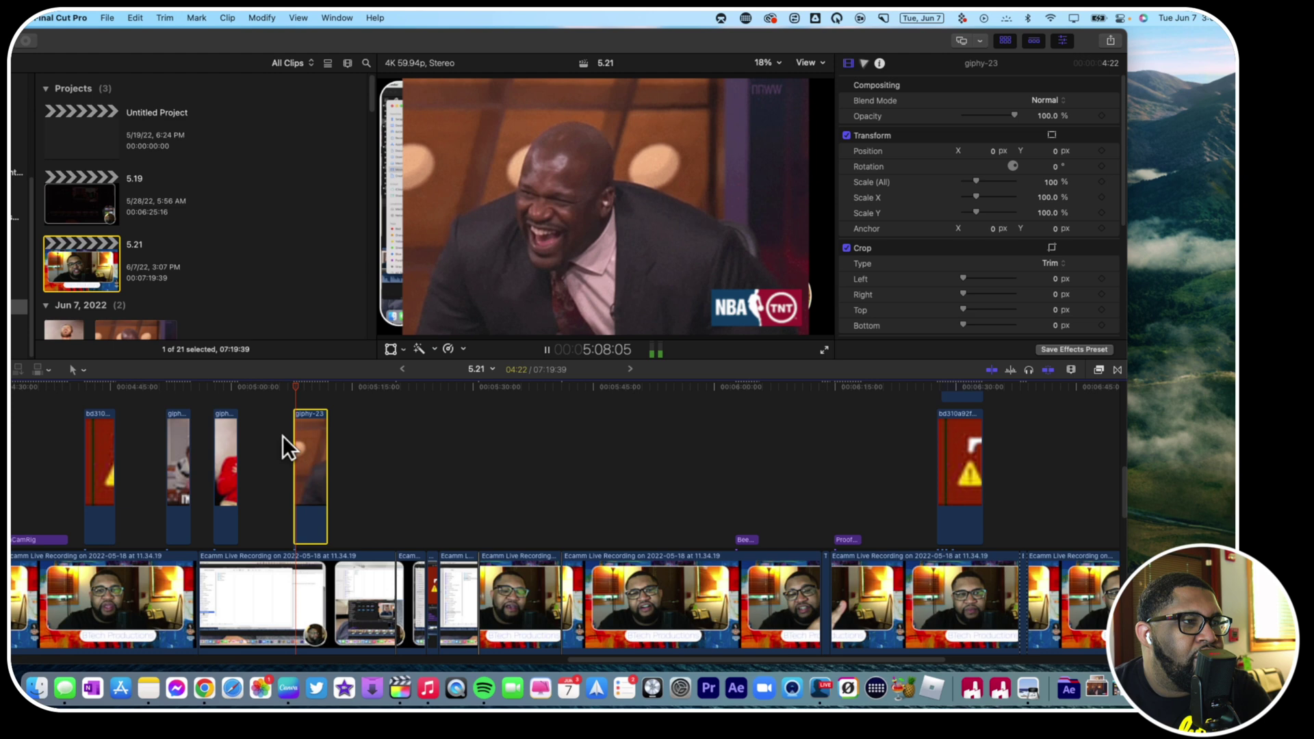
{"action": "scroll", "coordinate": [282, 435], "scroll_direction": "up", "scroll_amount": 2}
{"action": "scroll", "coordinate": [282, 436], "scroll_direction": "right", "scroll_amount": 2}
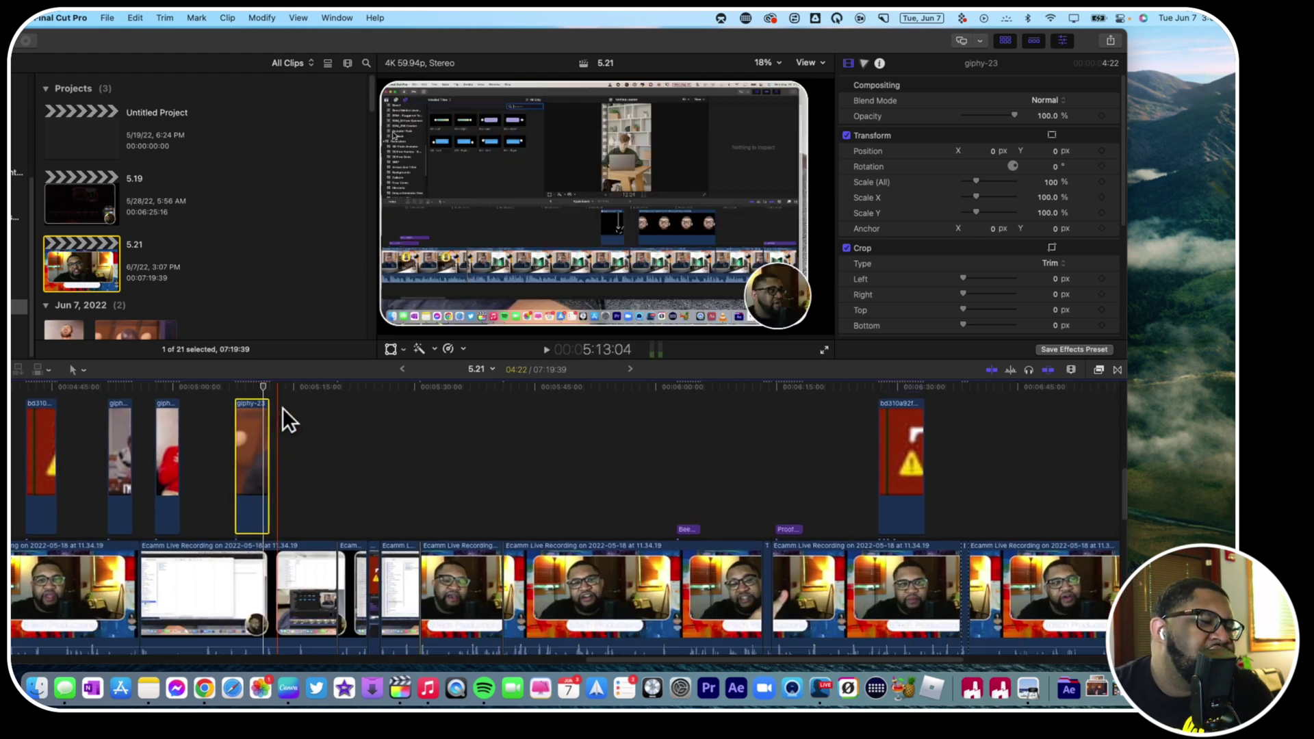
{"action": "key", "text": "space"}
{"action": "scroll", "coordinate": [282, 436], "scroll_direction": "down", "scroll_amount": 3}
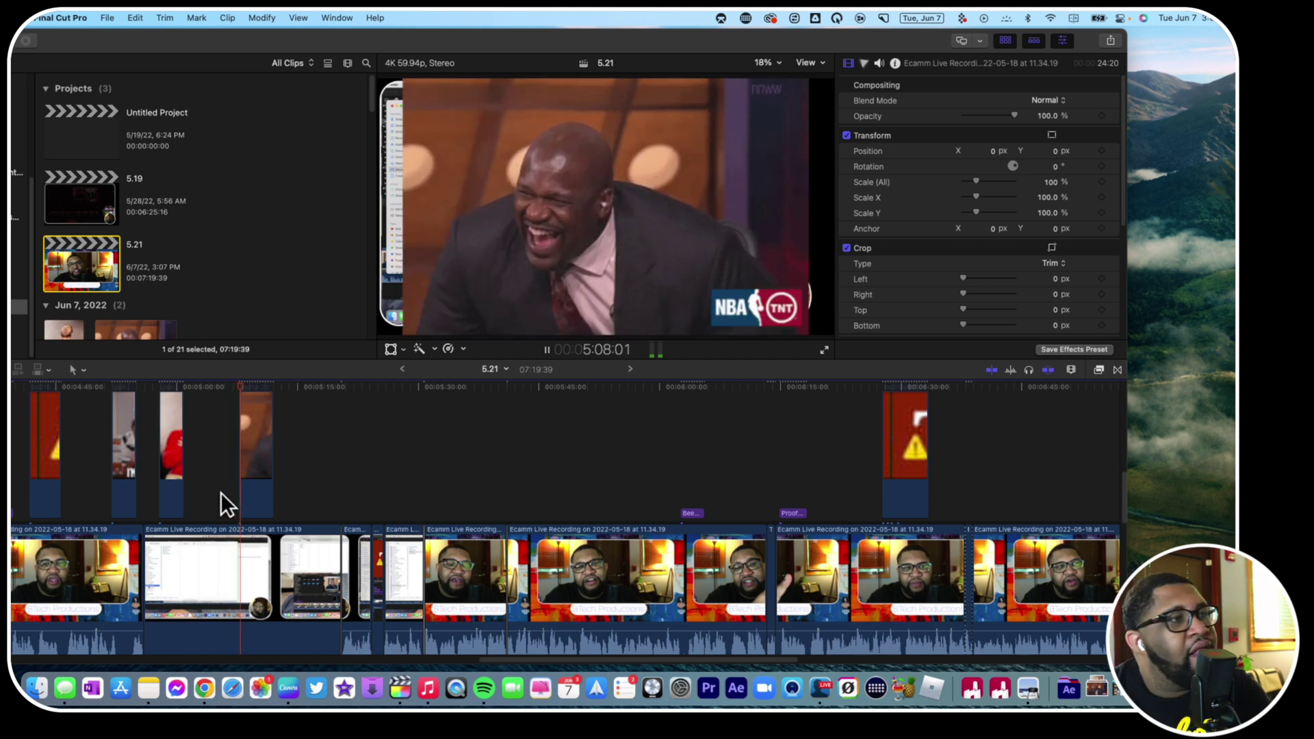
{"action": "key", "text": "space"}
Step: Enlarge the giphy-23 GIF to about 114.59% and play back to check it
{"action": "scroll", "coordinate": [260, 467], "scroll_direction": "up", "scroll_amount": 3}
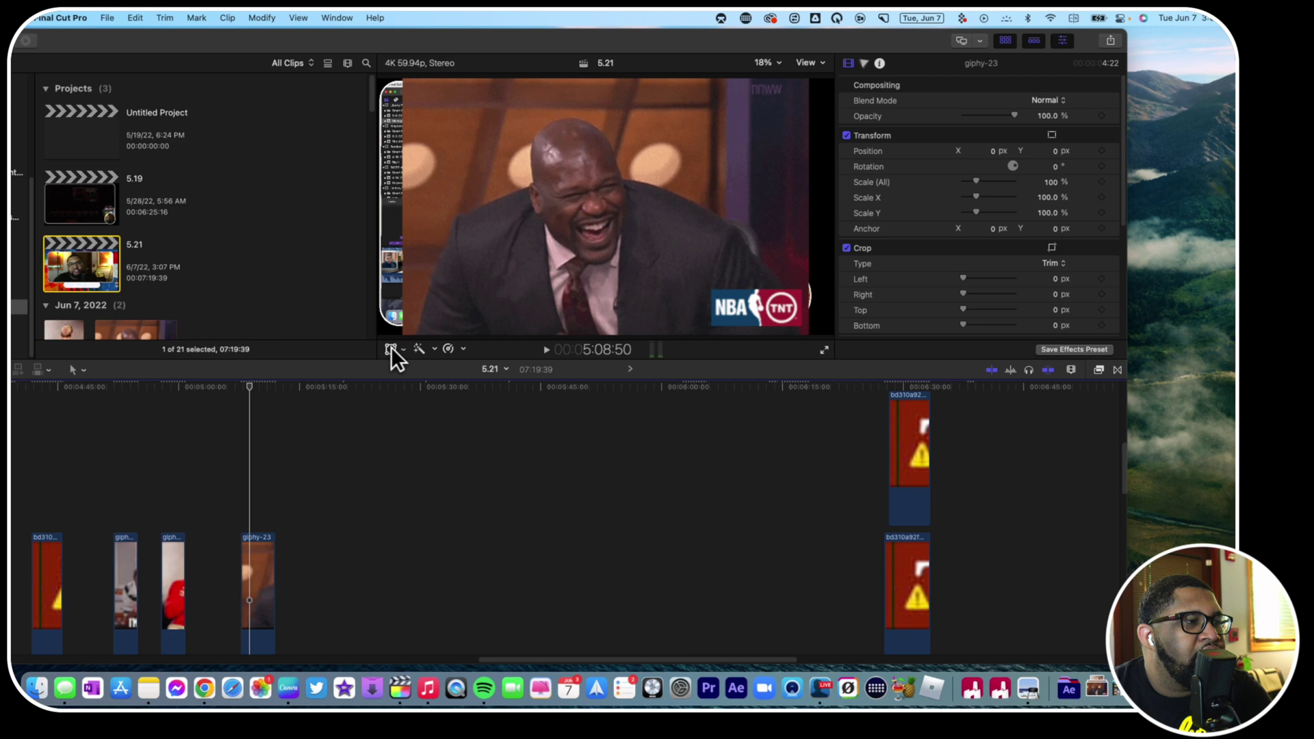
{"action": "left_click", "coordinate": [391, 347]}
{"action": "left_click_drag", "start_coordinate": [396, 338], "coordinate": [379, 353]}
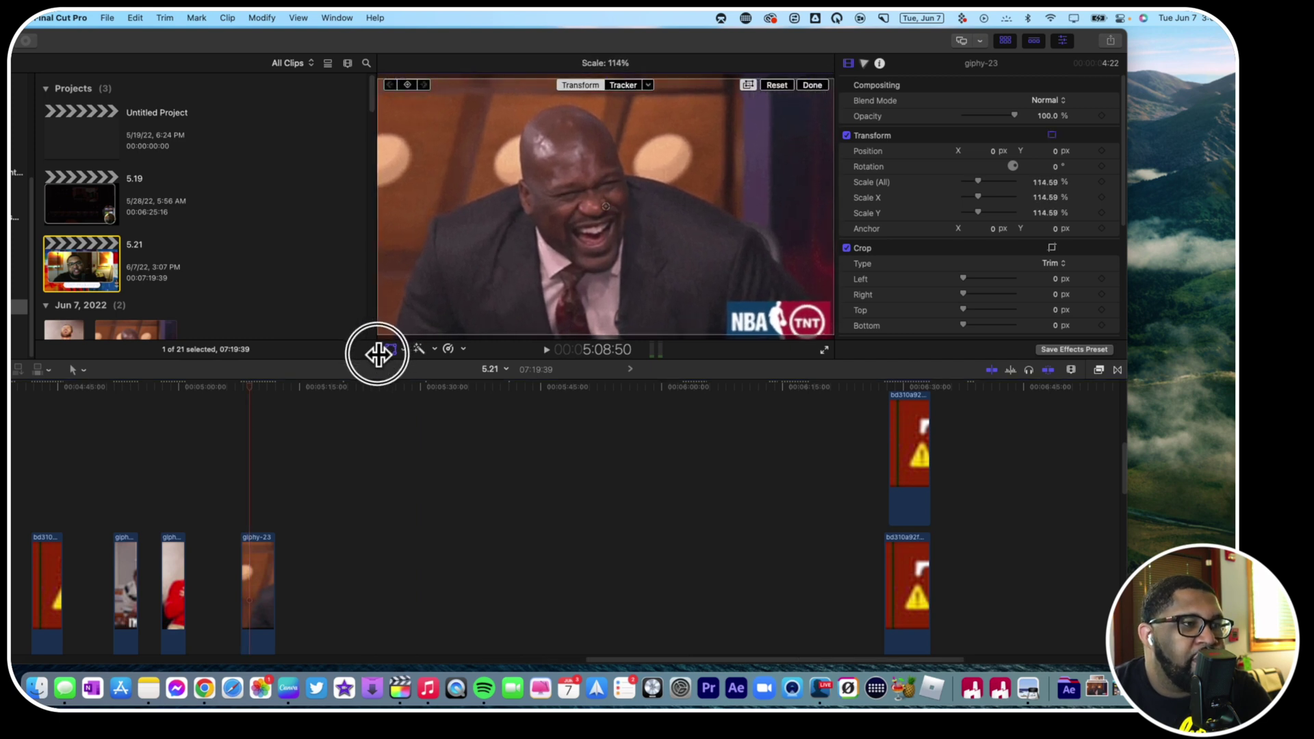
{"action": "left_click", "coordinate": [813, 84]}
{"action": "left_click", "coordinate": [241, 494]}
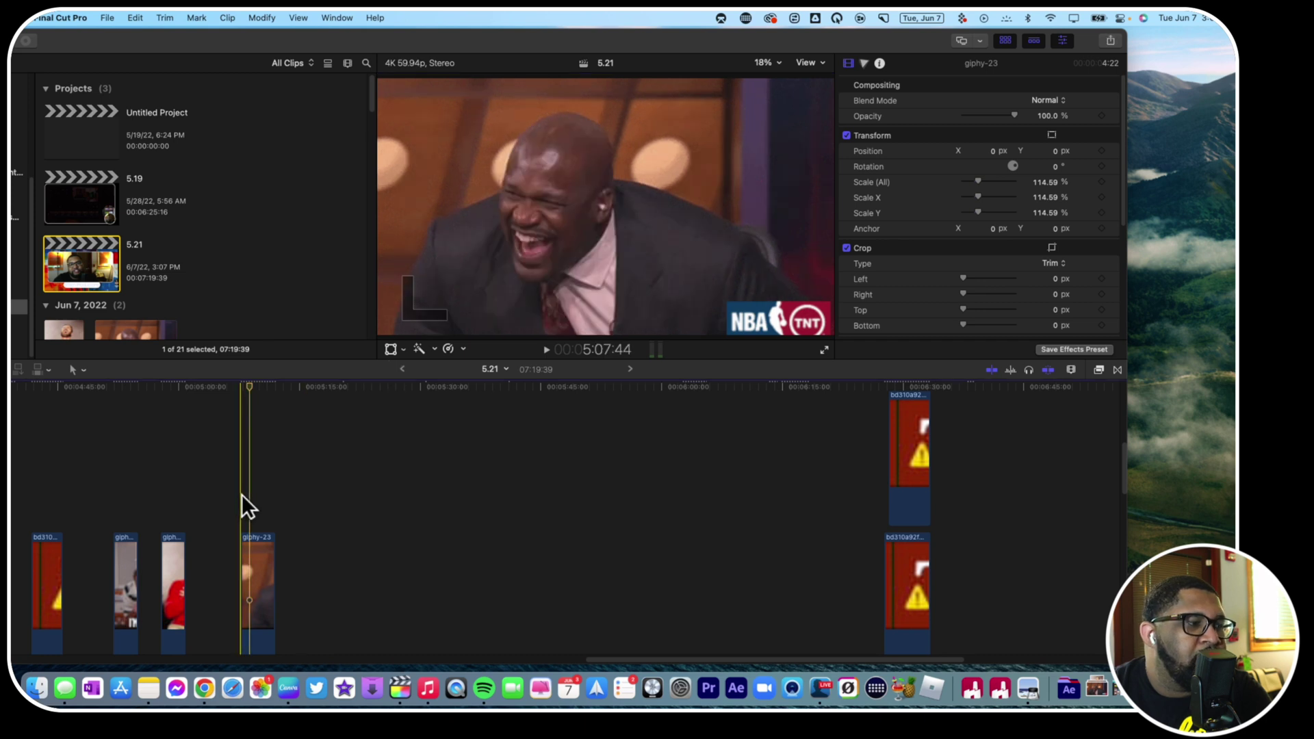
{"action": "key", "text": "space"}
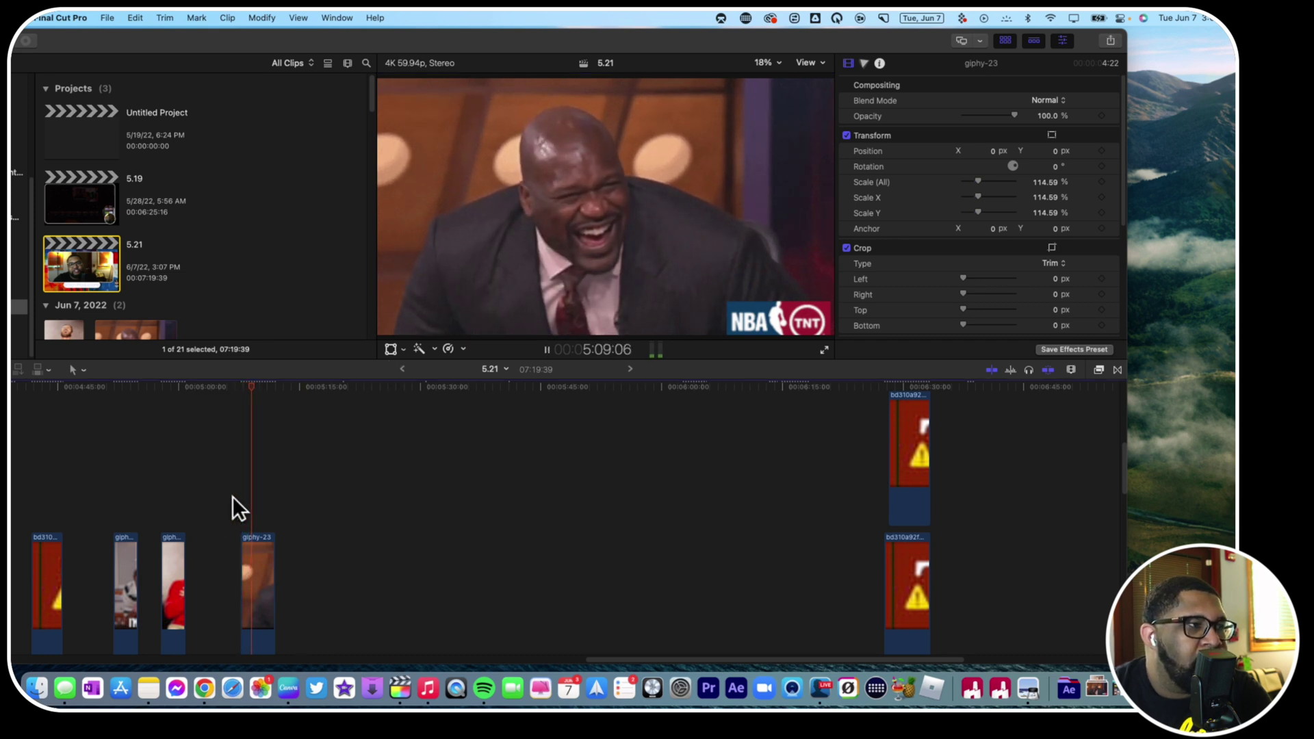
{"action": "key", "text": "space"}
Step: Split the giphy-23 clip at the skimmer position with Cmd+B
{"action": "left_click", "coordinate": [260, 547]}
{"action": "scroll", "coordinate": [260, 545], "scroll_direction": "down", "scroll_amount": 5}
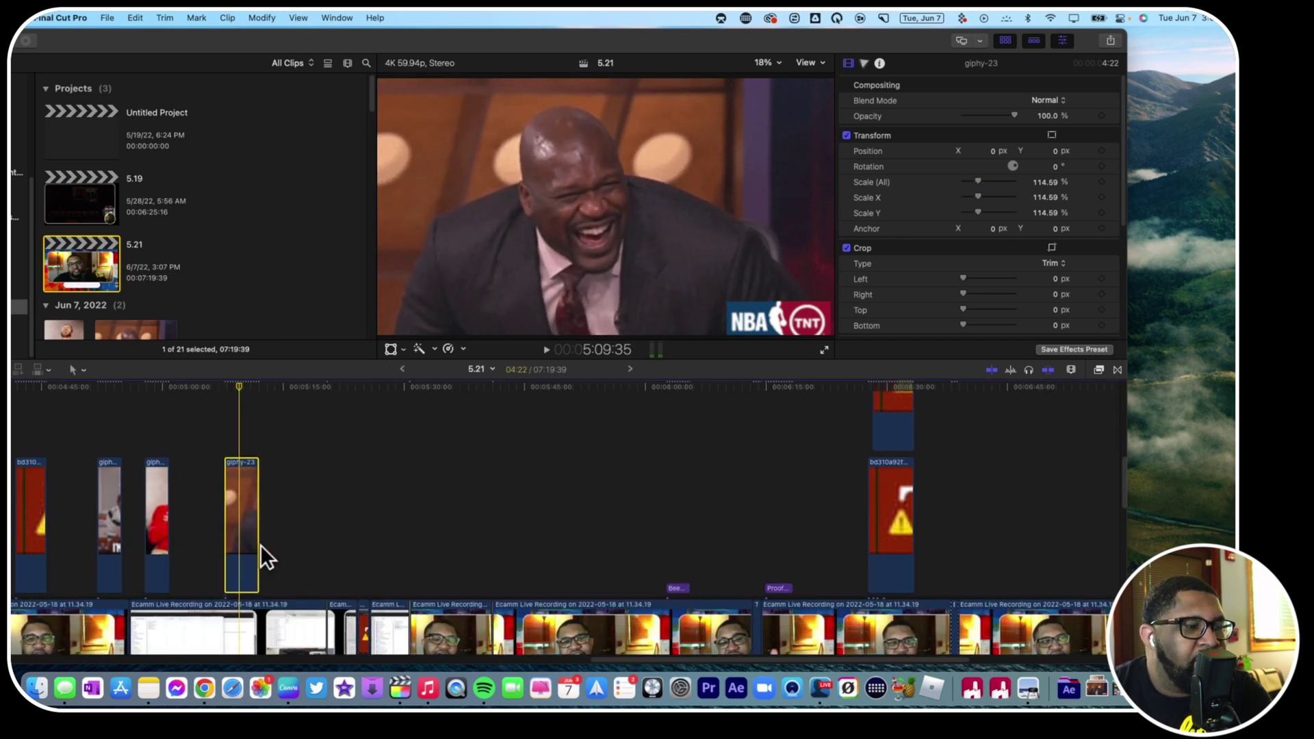
{"action": "key", "text": "super+b"}
{"action": "key", "text": "Down"}
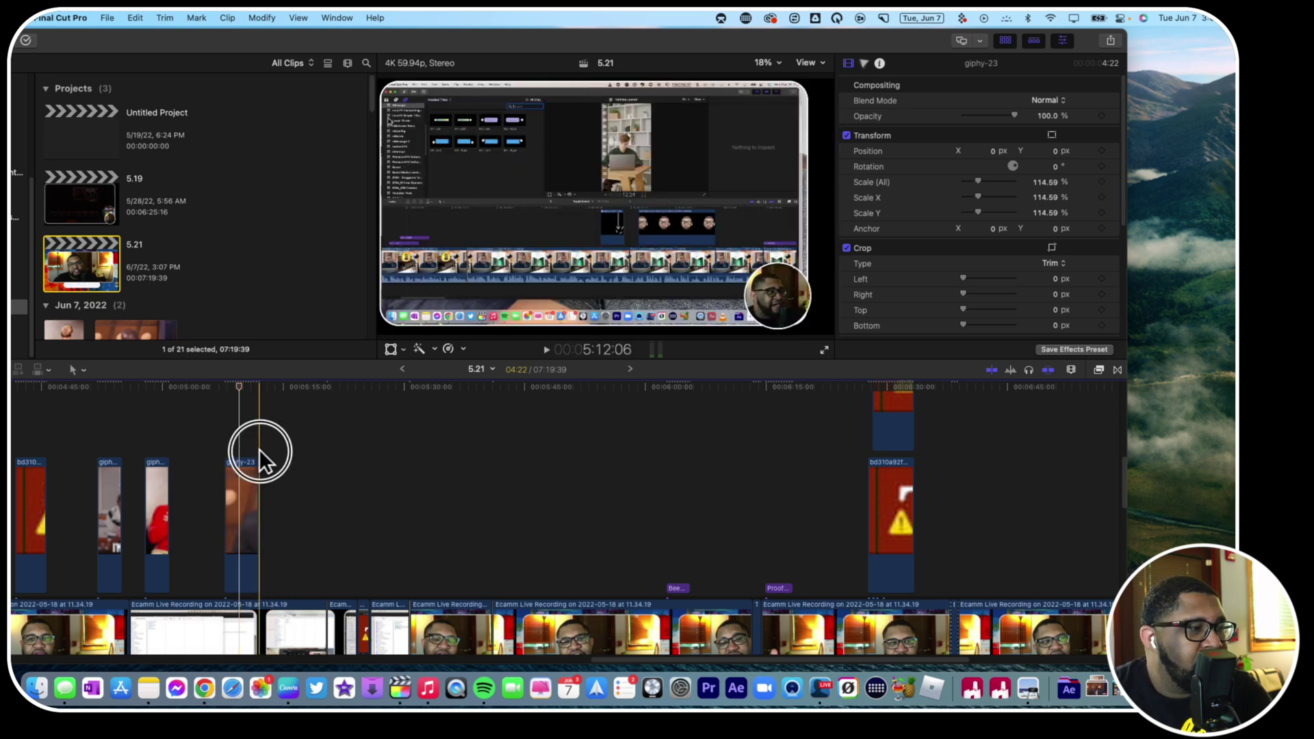
Step: Paste another giphy-23 copy, play it back, and select the extra GIF pieces
{"action": "left_click", "coordinate": [294, 445]}
{"action": "key", "text": "super+v"}
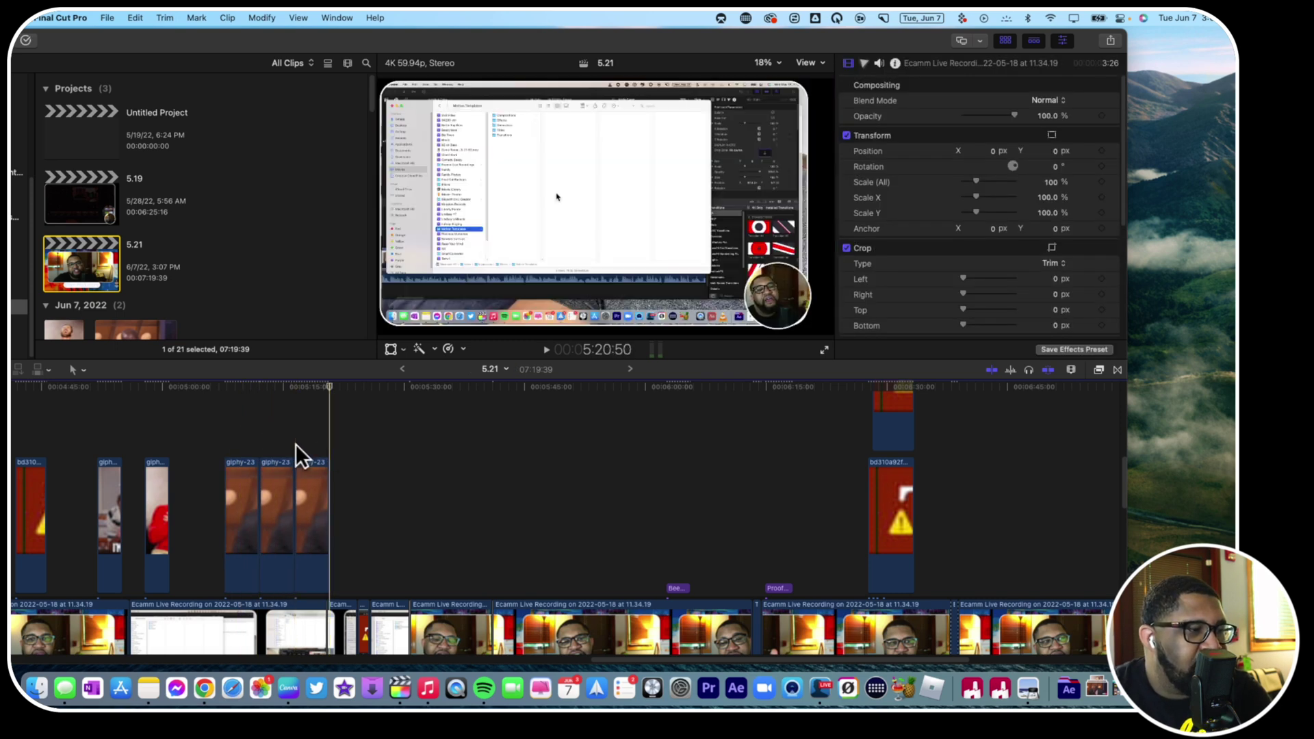
{"action": "key", "text": "space"}
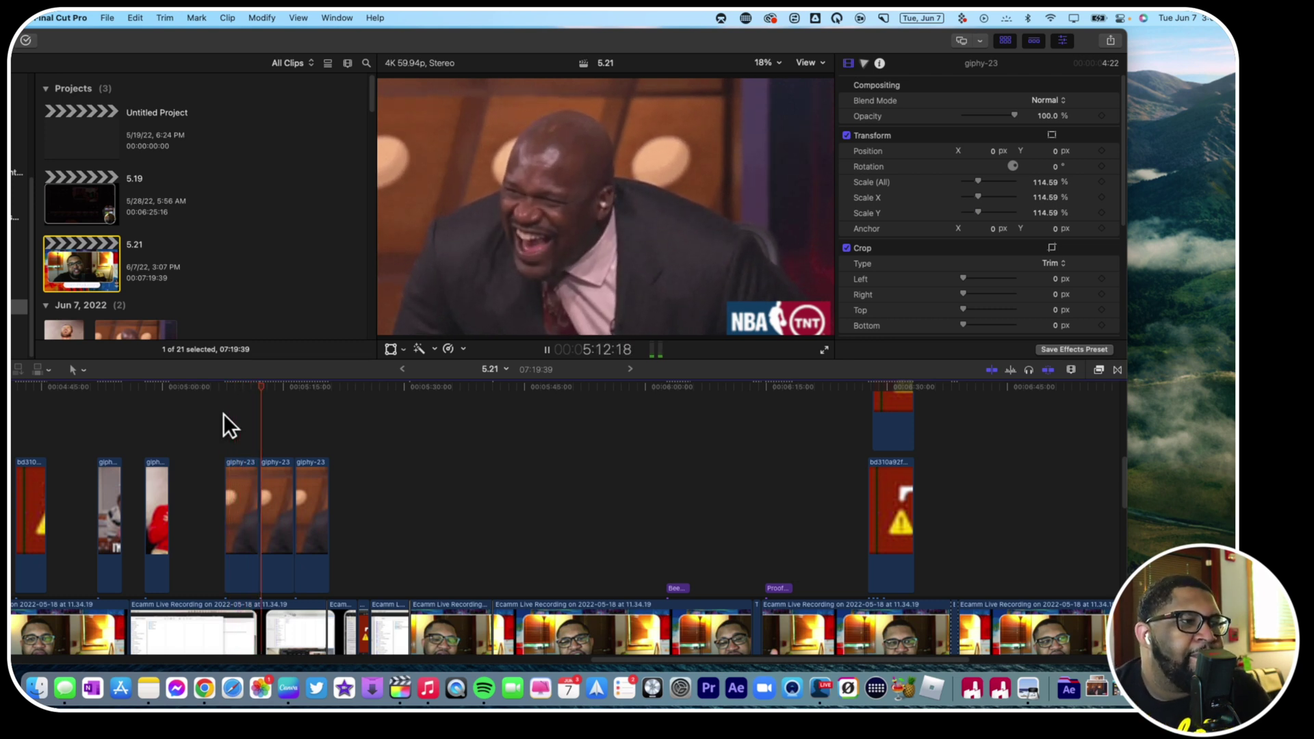
{"action": "key", "text": "space"}
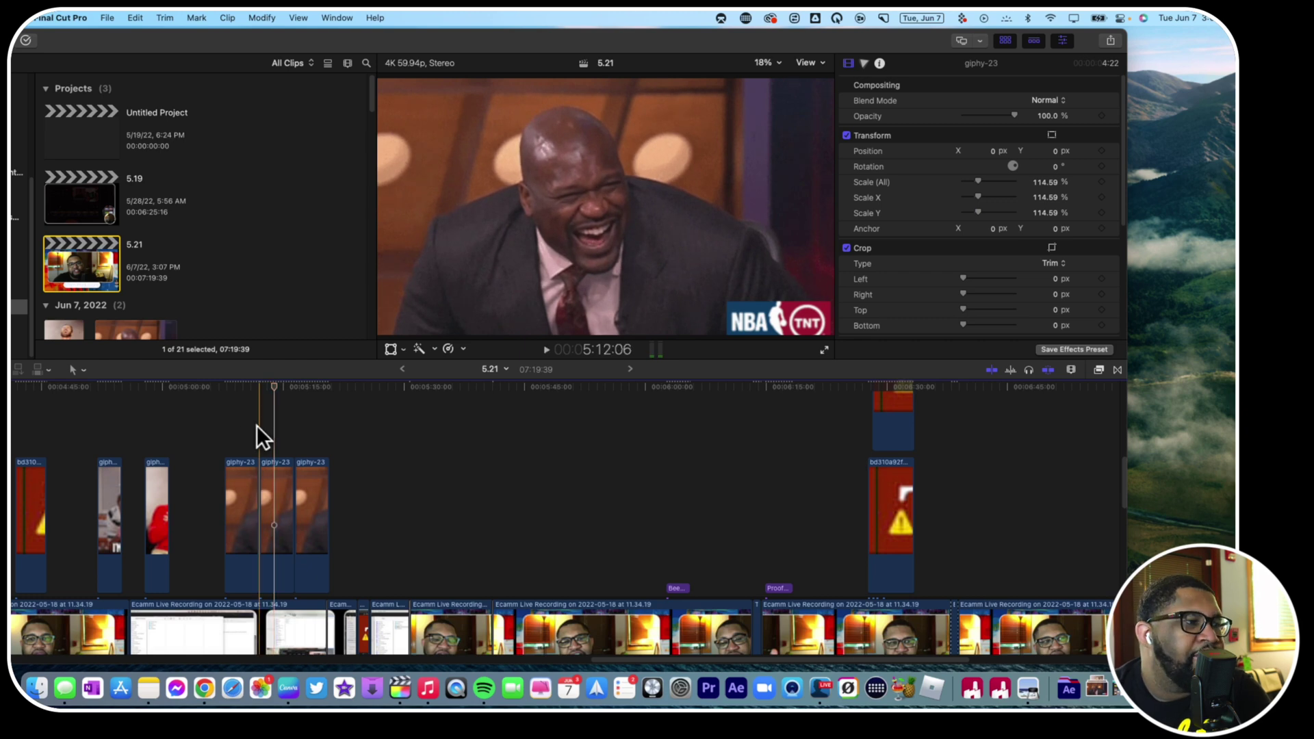
{"action": "left_click", "coordinate": [291, 473]}
{"action": "left_click", "coordinate": [314, 471], "text": "super"}
Step: Delete the two extra GIF pieces and zoom in on the timeline
{"action": "key", "text": "Delete"}
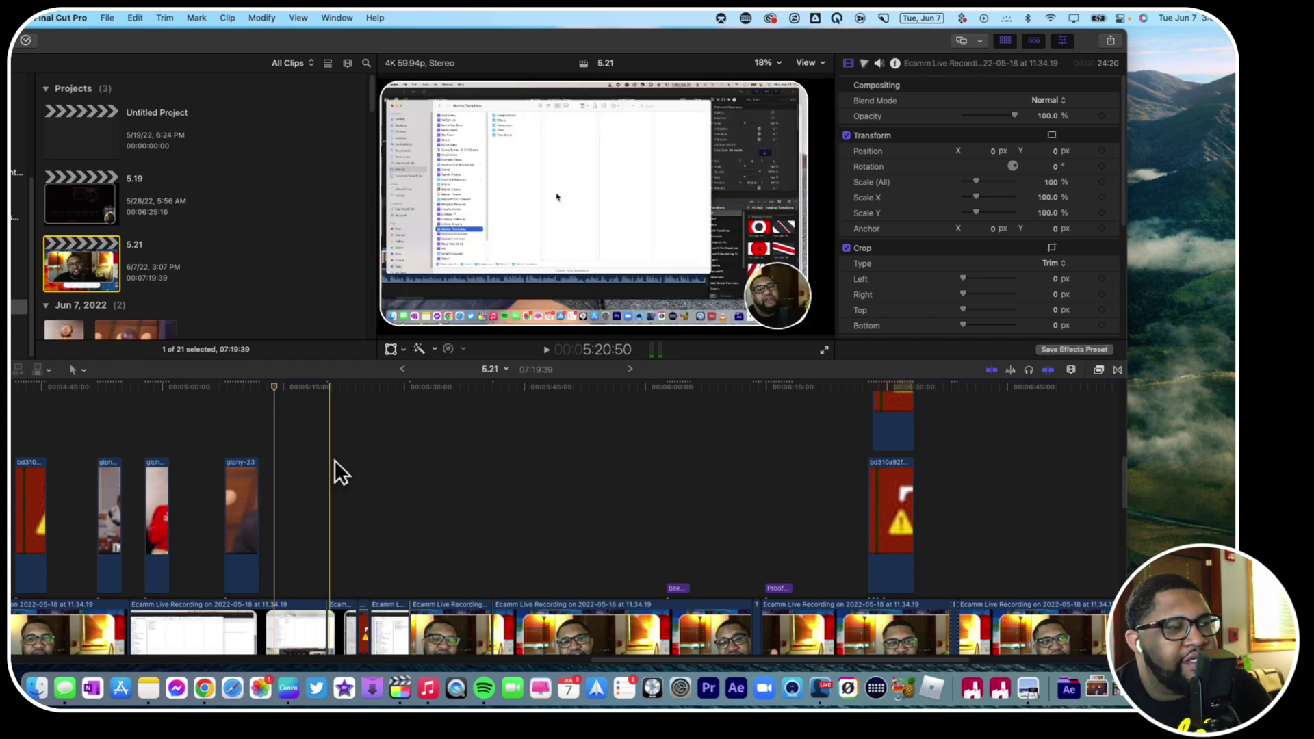
{"action": "key", "text": "super+equal"}
{"action": "key", "text": "super+equal"}
{"action": "key", "text": "super+equal"}
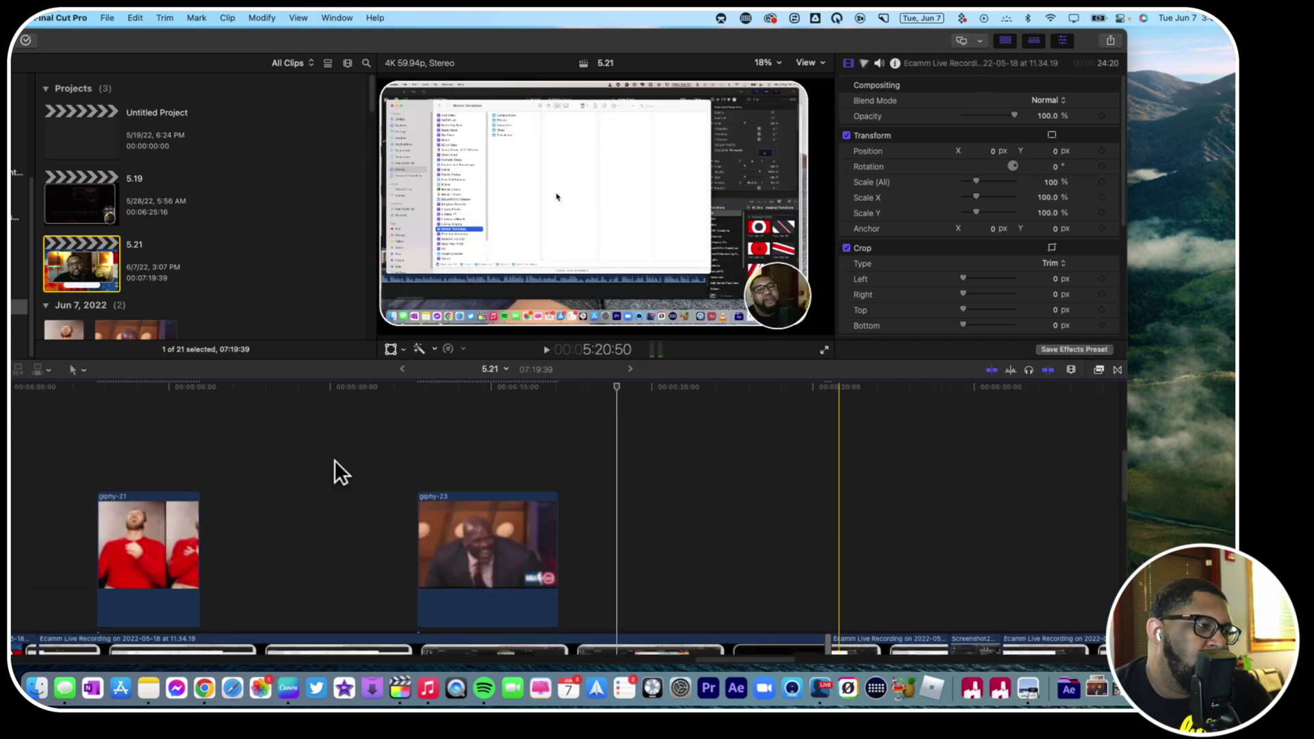
{"action": "scroll", "coordinate": [393, 485], "scroll_direction": "right", "scroll_amount": 3}
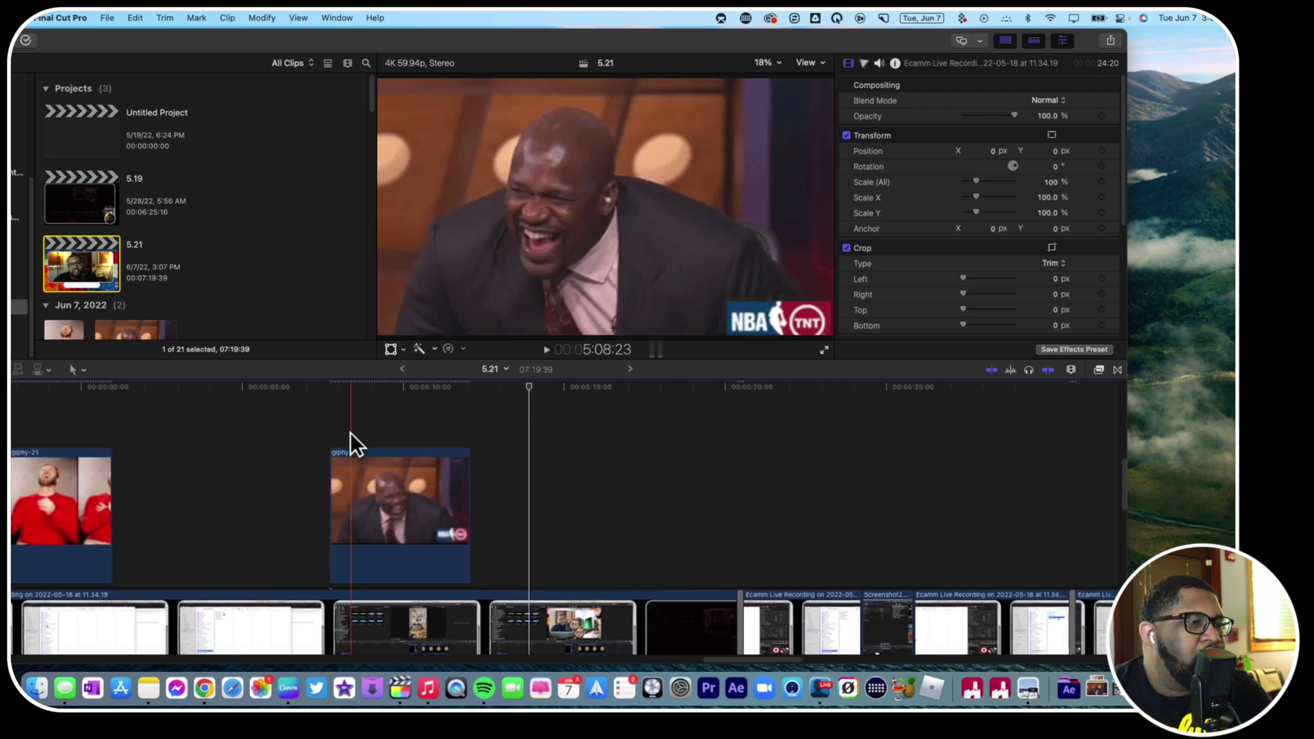
Step: Reset giphy-23's scale, then shrink it to 42.02% in the top-left corner
{"action": "left_click", "coordinate": [371, 474]}
{"action": "left_click", "coordinate": [391, 349]}
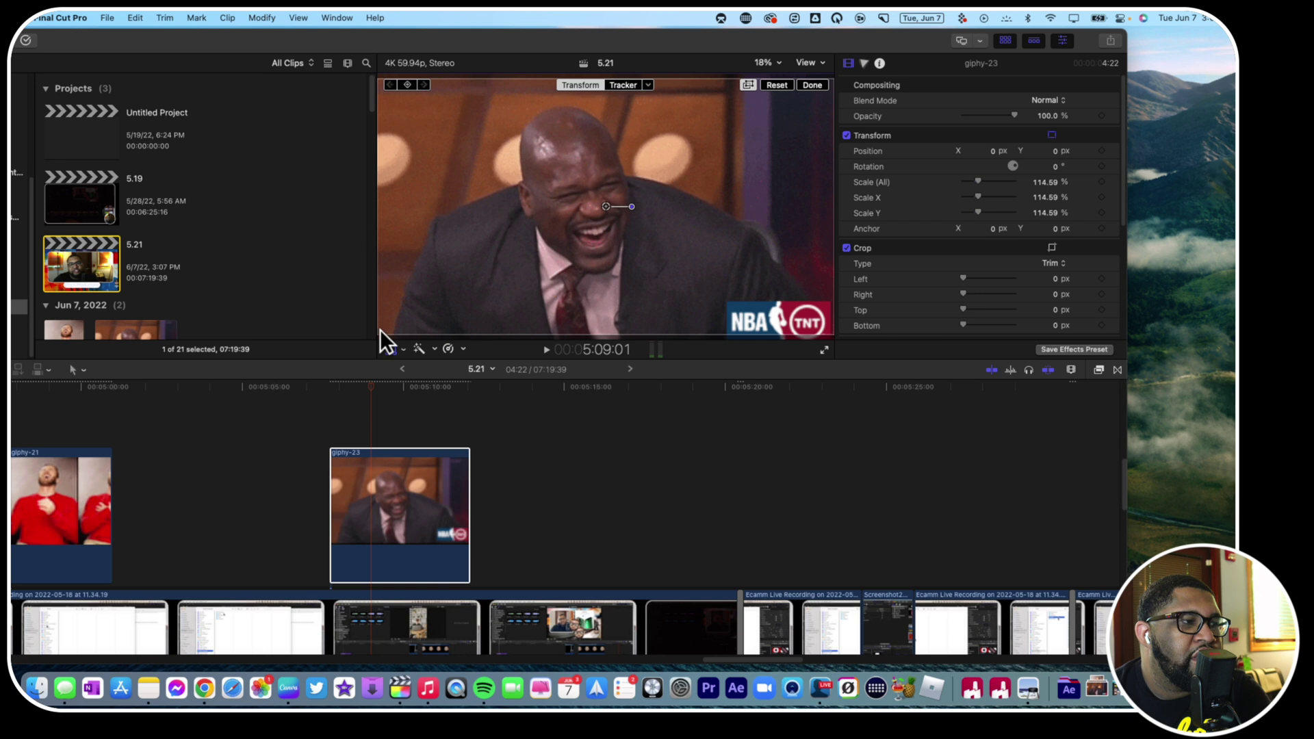
{"action": "left_click", "coordinate": [777, 85]}
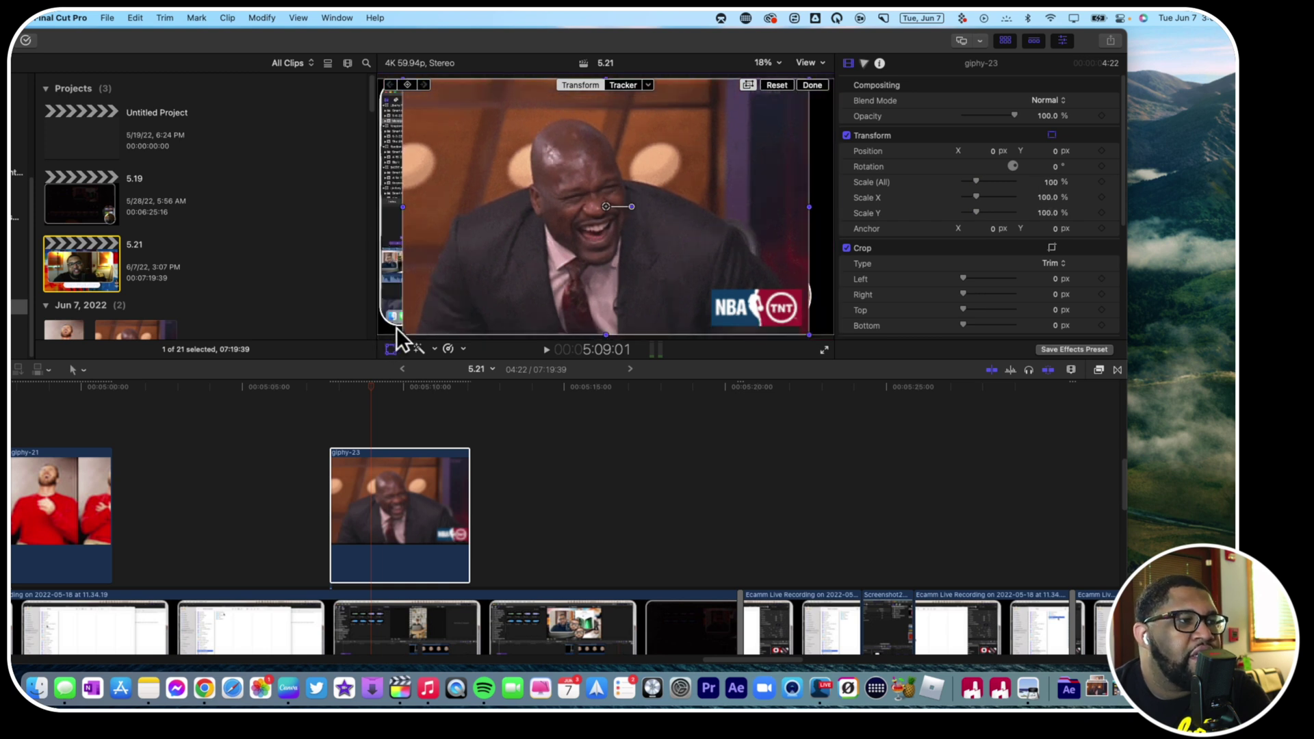
{"action": "left_click_drag", "start_coordinate": [401, 334], "coordinate": [445, 146]}
{"action": "left_click", "coordinate": [818, 93]}
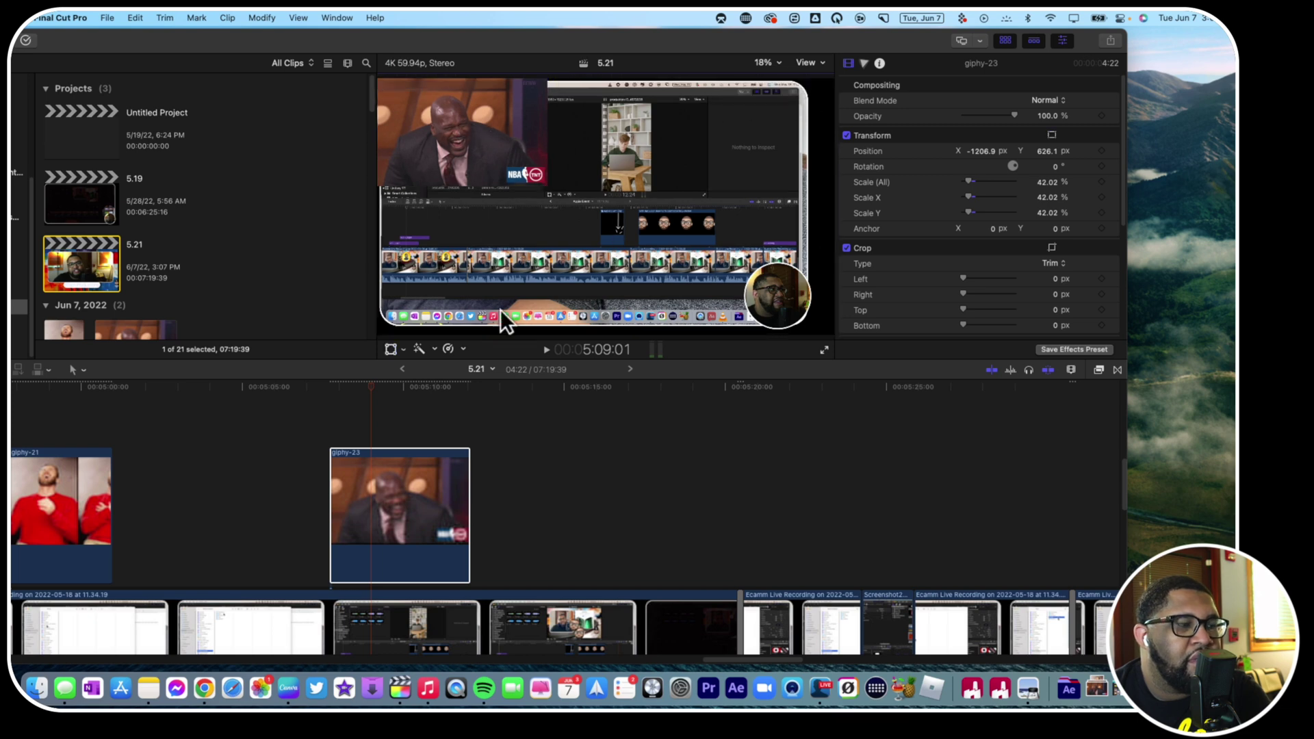
Step: Preview the corner GIF and select the giphy-23 clip
{"action": "left_click", "coordinate": [311, 426]}
{"action": "key", "text": "space"}
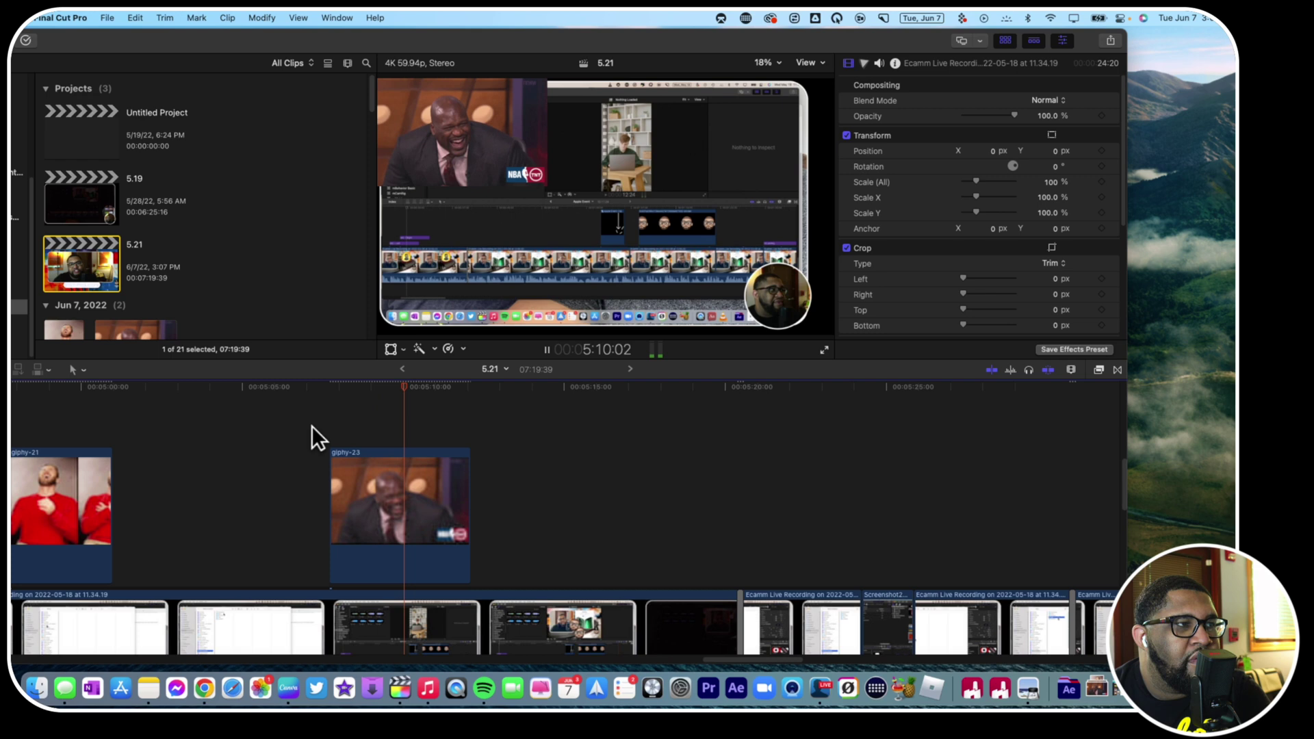
{"action": "left_click", "coordinate": [360, 448]}
{"action": "left_click", "coordinate": [373, 474]}
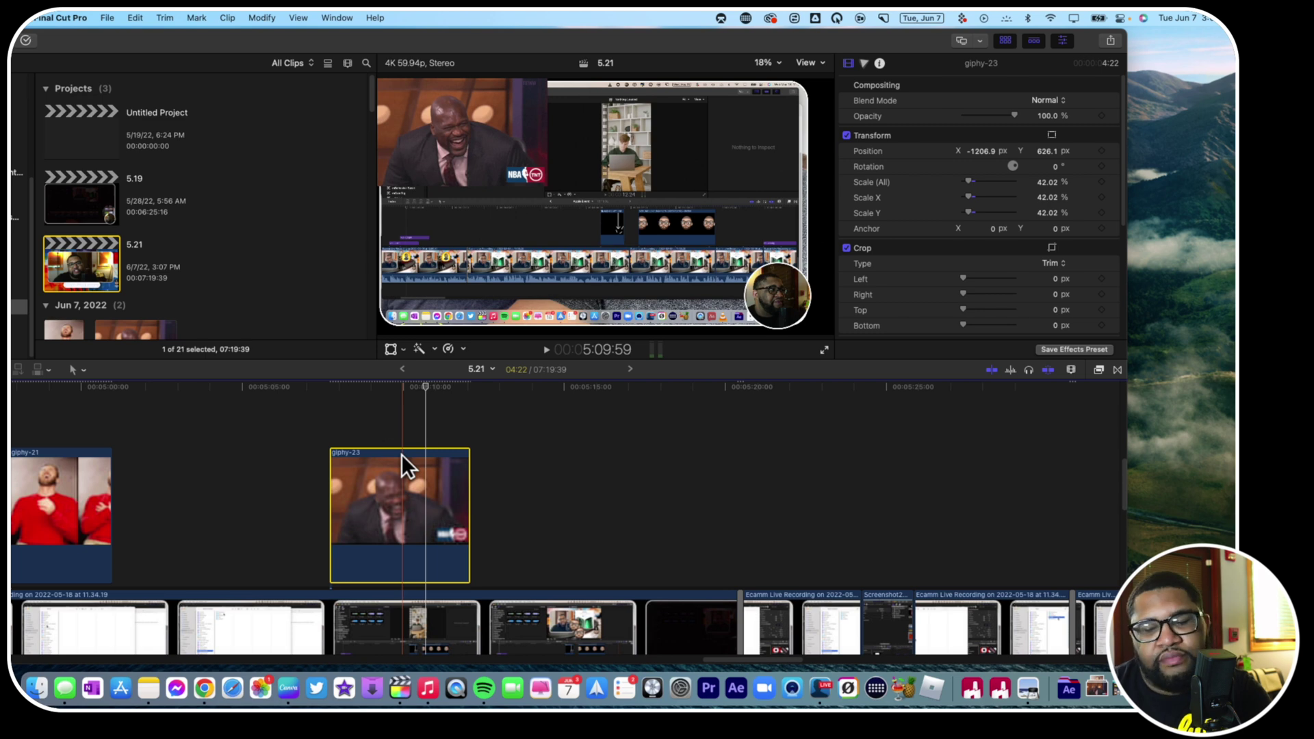
Step: Paste a copy of the shrunken GIF and stack it in line with the original
{"action": "scroll", "coordinate": [402, 456], "scroll_direction": "up", "scroll_amount": 3}
{"action": "key", "text": "cmd+v"}
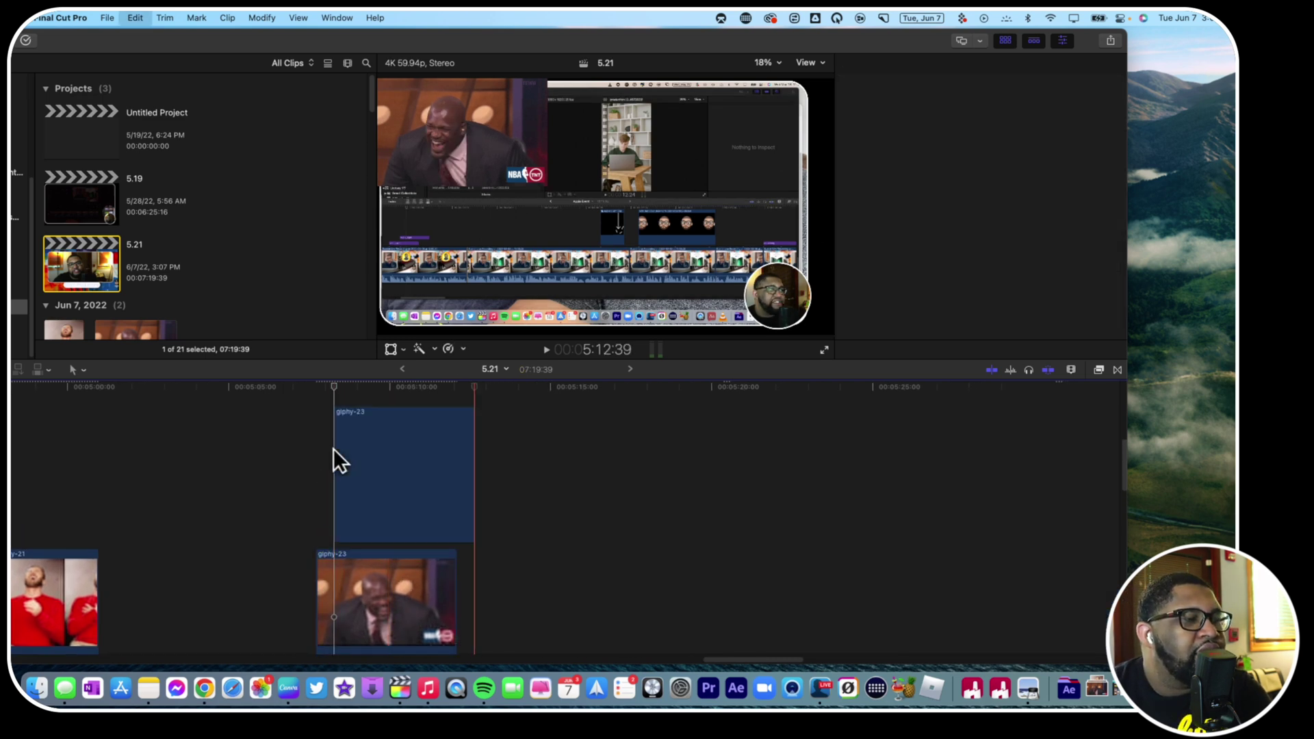
{"action": "left_click_drag", "start_coordinate": [356, 450], "coordinate": [346, 513]}
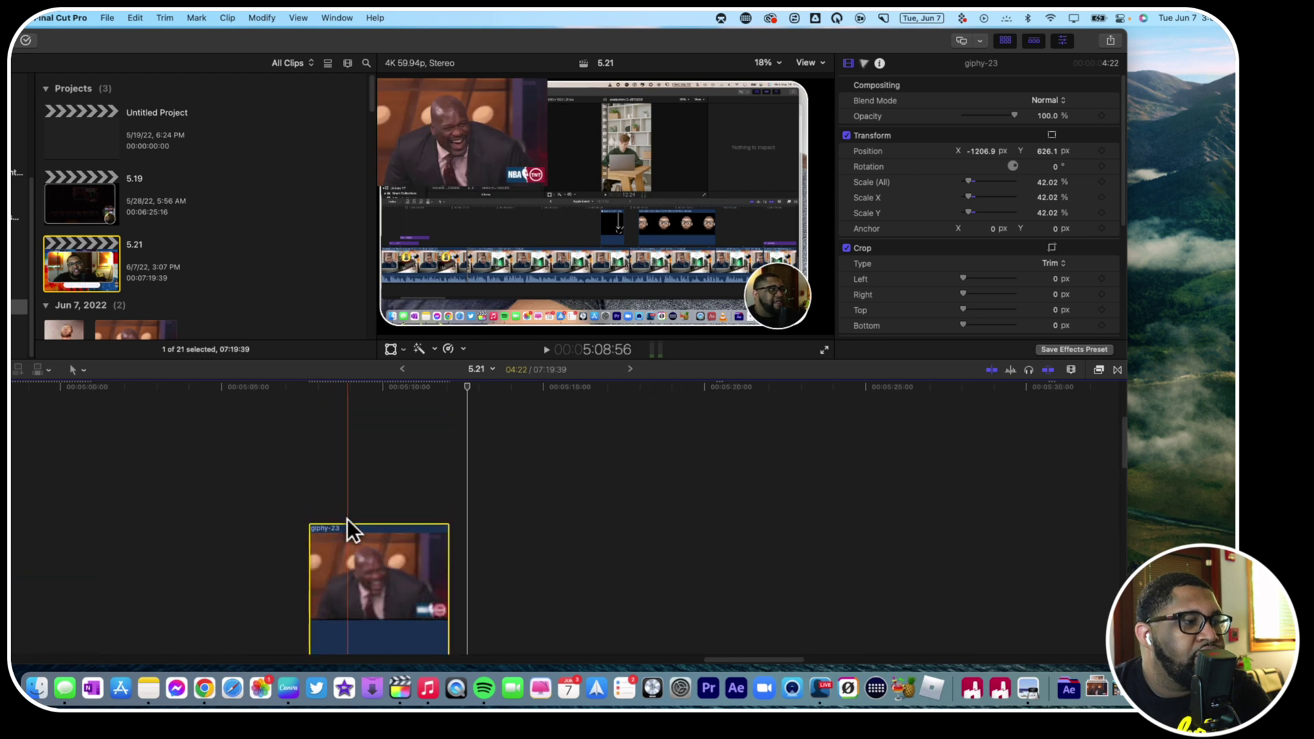
{"action": "left_click", "coordinate": [349, 510]}
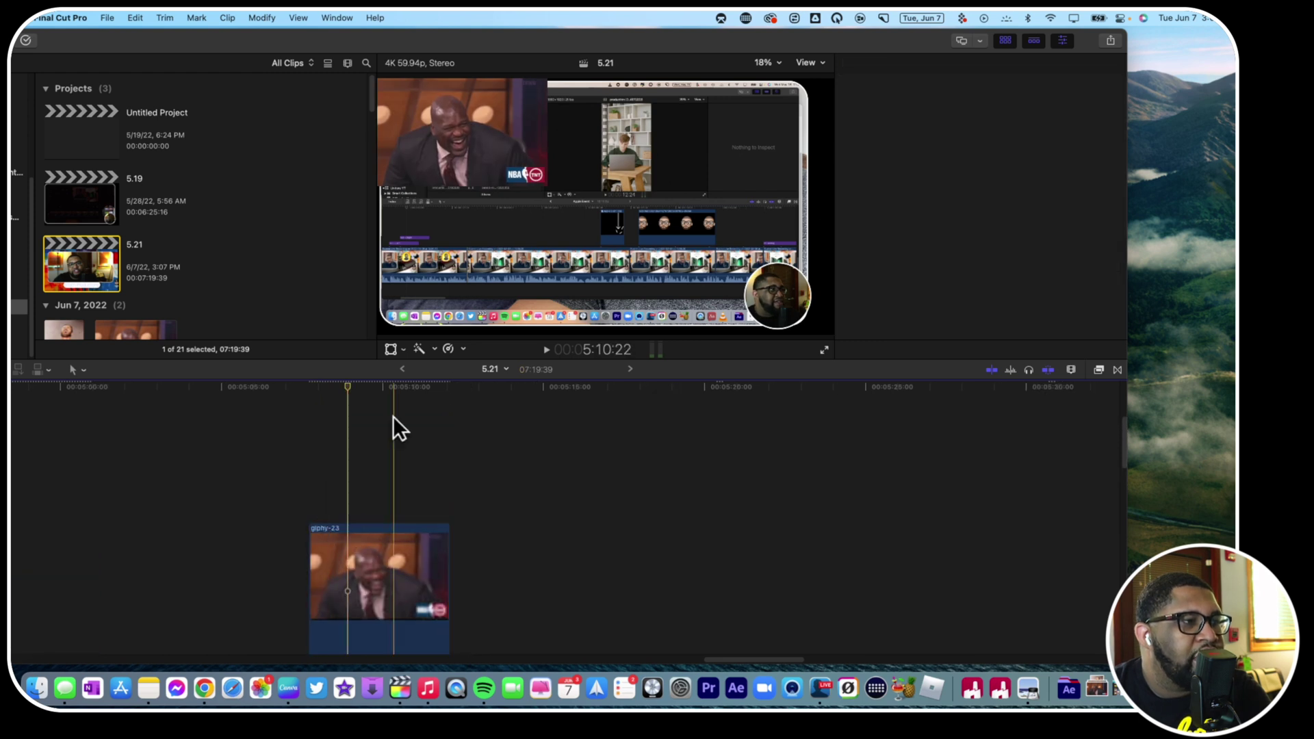
Step: Move the GIF copy to the top-right corner and preview both corner GIFs
{"action": "left_click", "coordinate": [390, 351]}
{"action": "left_click_drag", "start_coordinate": [454, 141], "coordinate": [751, 138]}
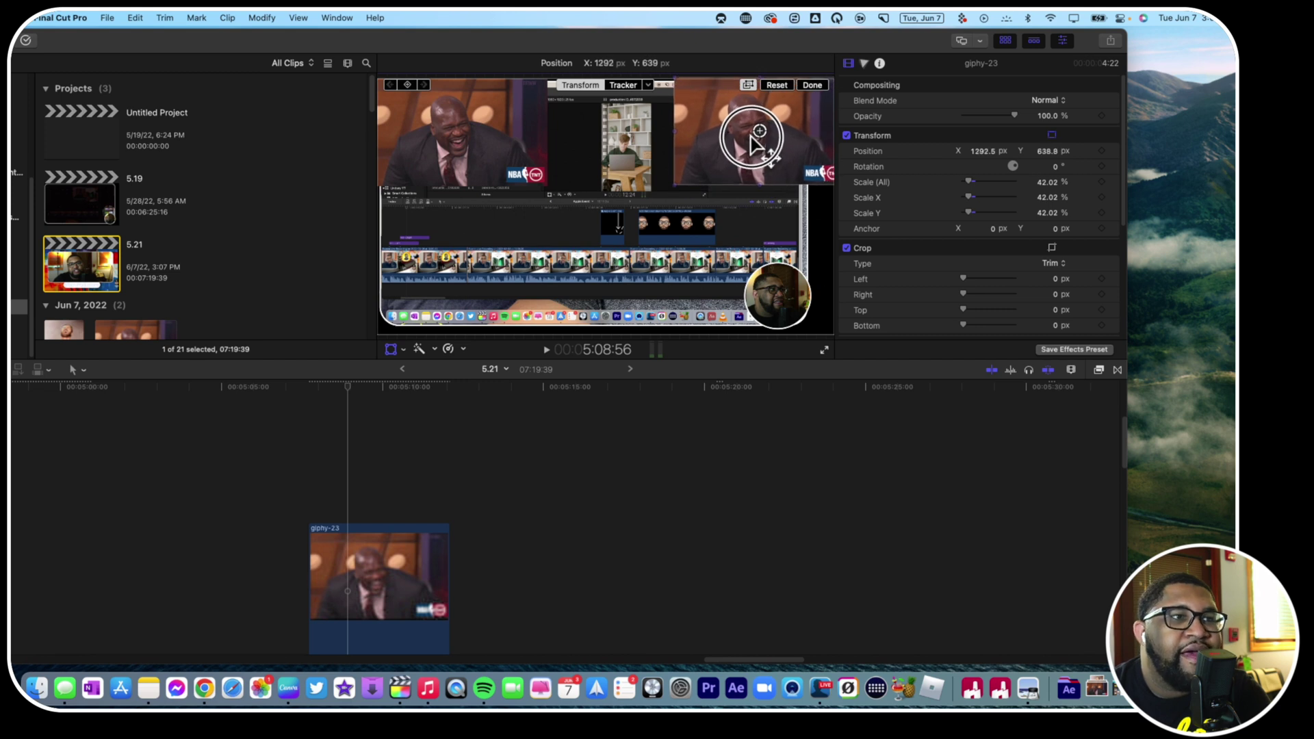
{"action": "left_click", "coordinate": [813, 85]}
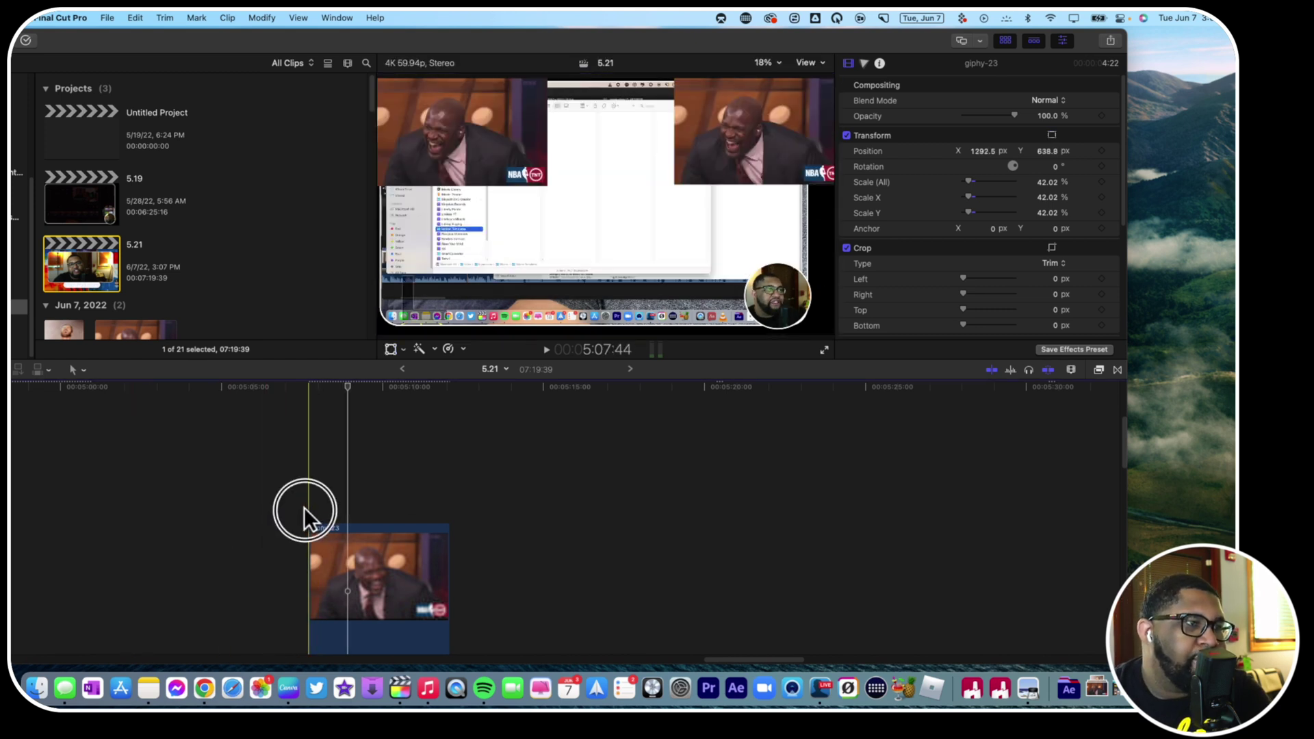
{"action": "key", "text": "space"}
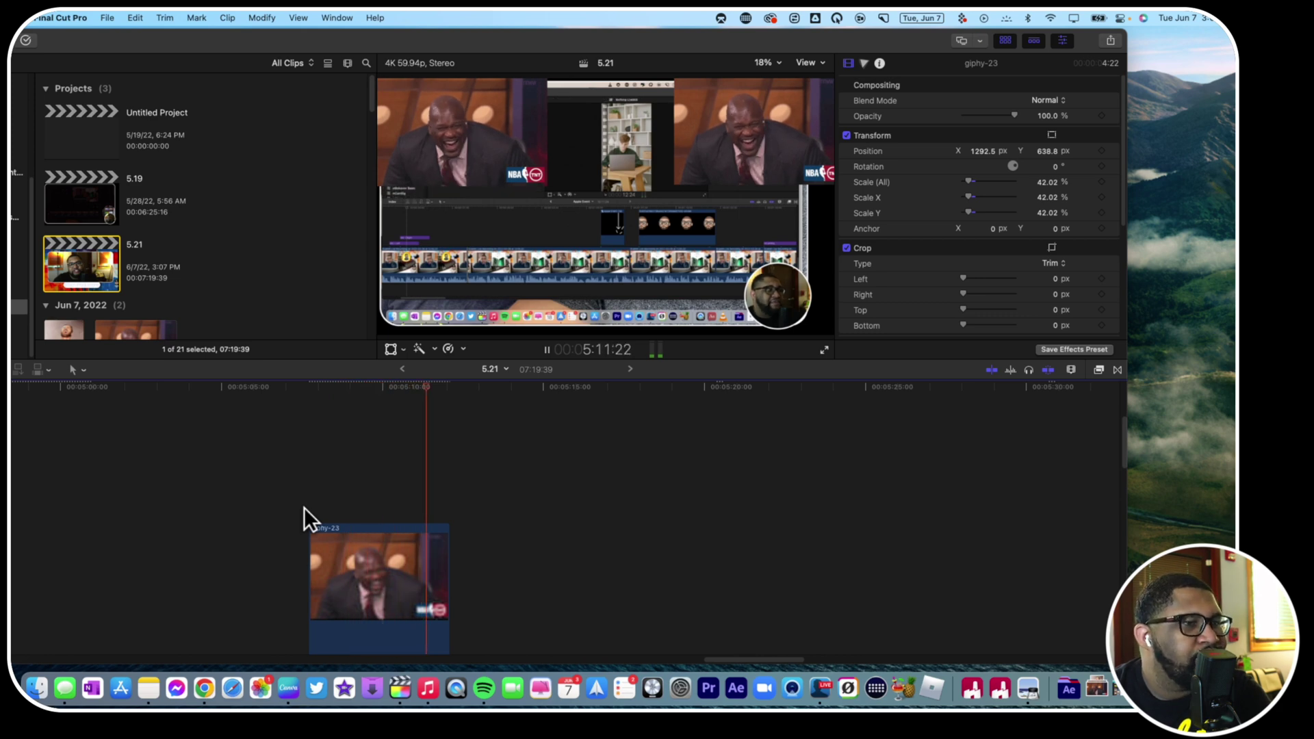
{"action": "key", "text": "space"}
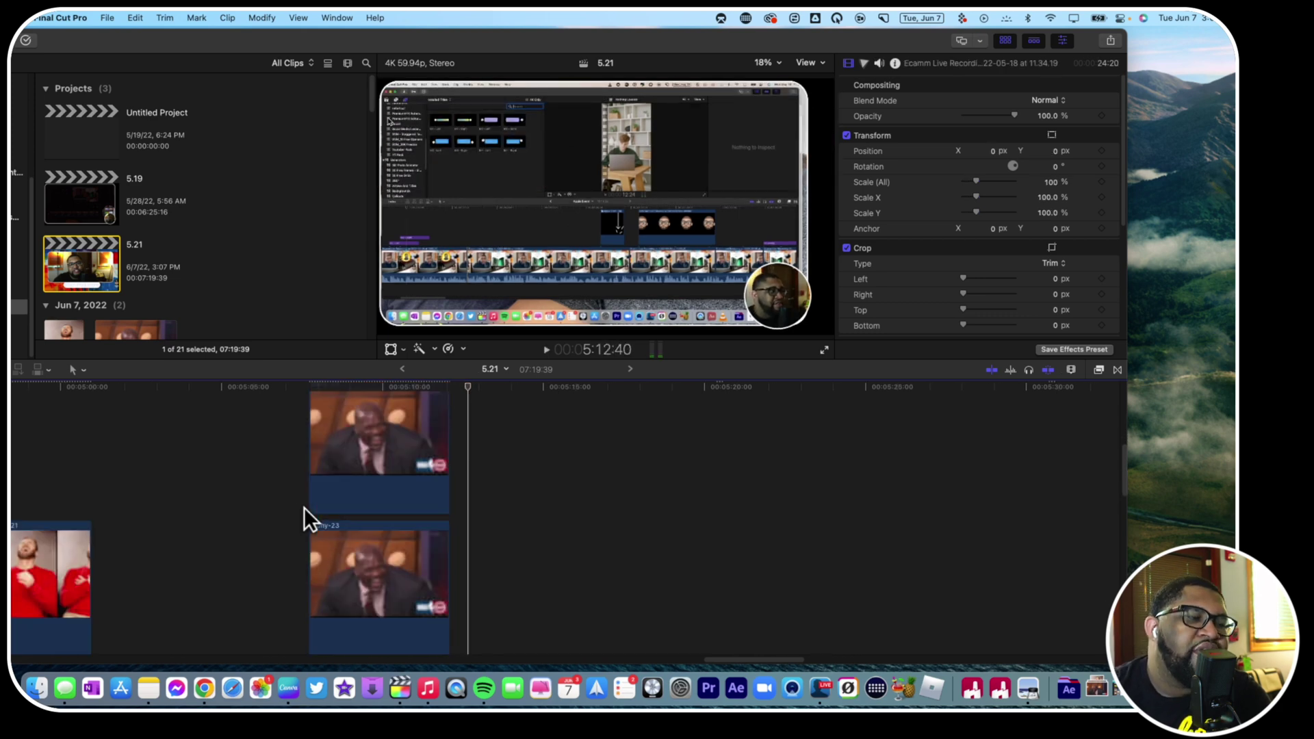